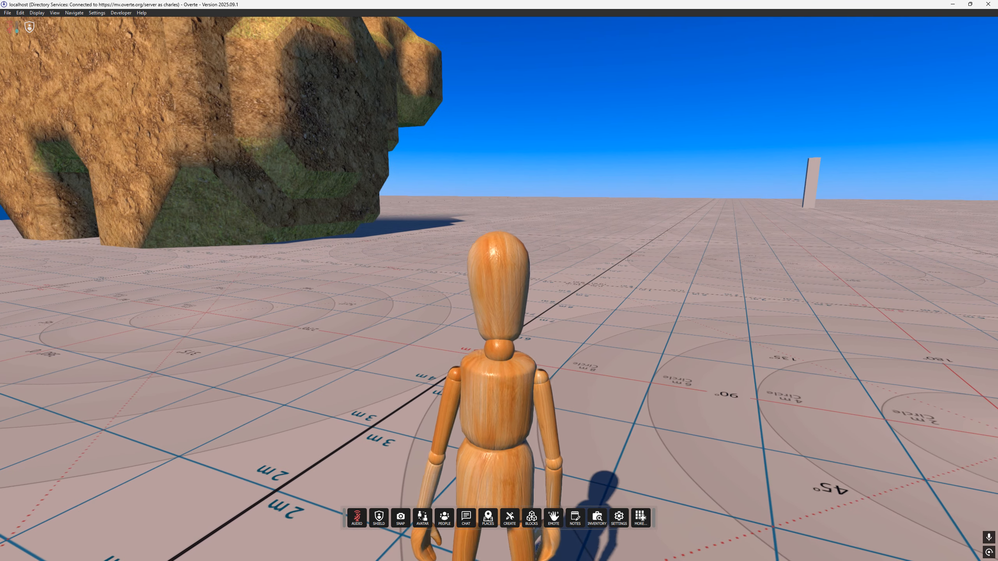
# - Add a new box shape entity to the scene in front of the avatar
pyautogui.press('d')
pyautogui.press('a')
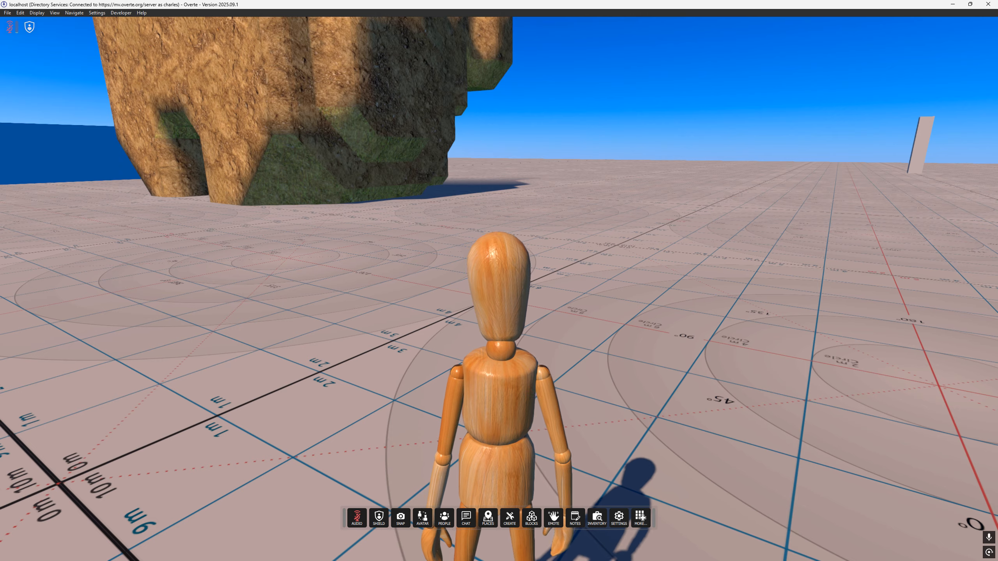
pyautogui.click(511, 519)
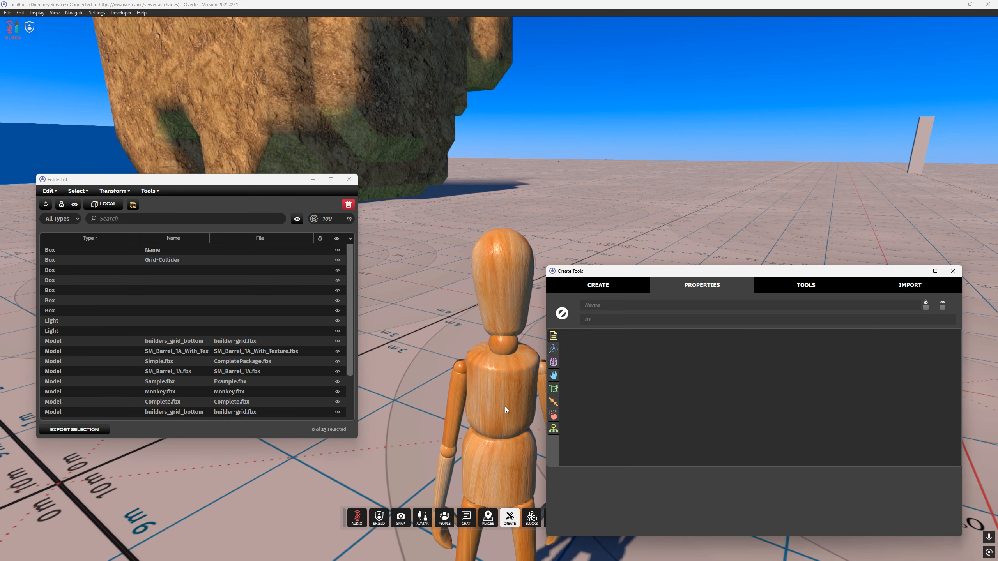
pyautogui.click(618, 288)
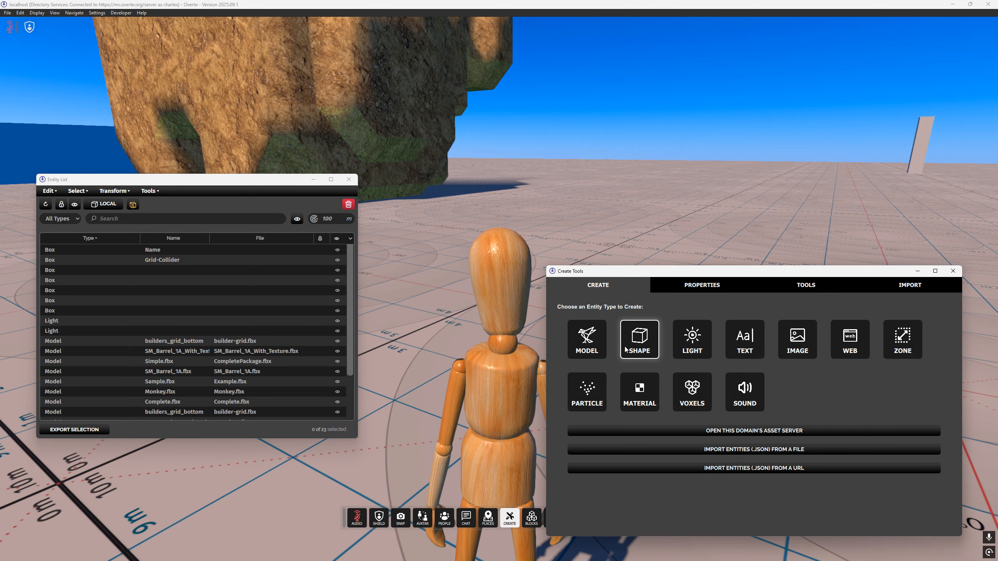
pyautogui.click(639, 345)
pyautogui.moveTo(607, 278); pyautogui.dragTo(692, 285)
pyautogui.press('d')
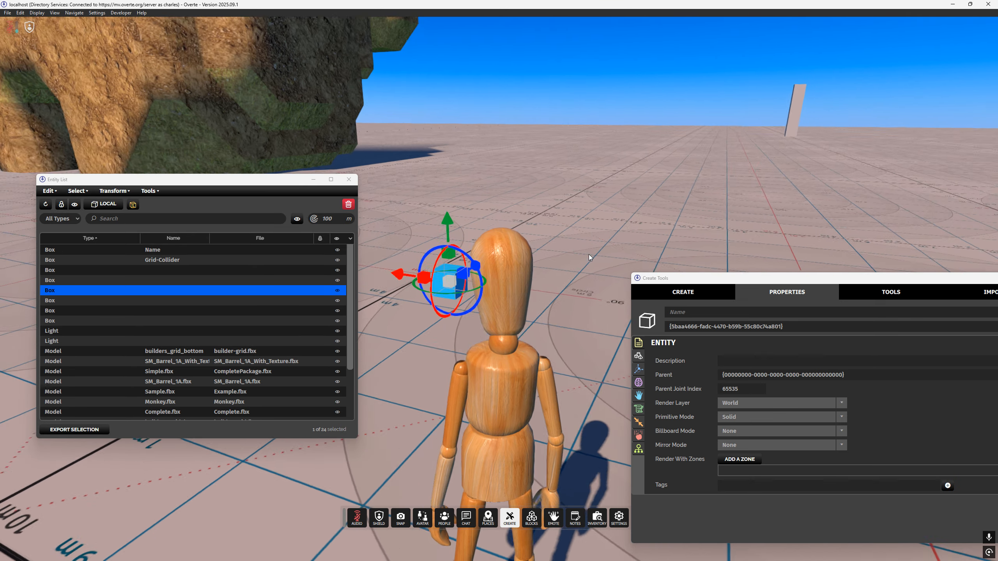
# - Stretch and position the new box so it forms a long, thin wall standing on the grid
pyautogui.moveTo(411, 247); pyautogui.dragTo(179, 215)
pyautogui.moveTo(436, 169); pyautogui.dragTo(363, 186, button='right')
pyautogui.moveTo(422, 188); pyautogui.dragTo(450, 190)
pyautogui.moveTo(505, 148); pyautogui.dragTo(534, 165, button='right')
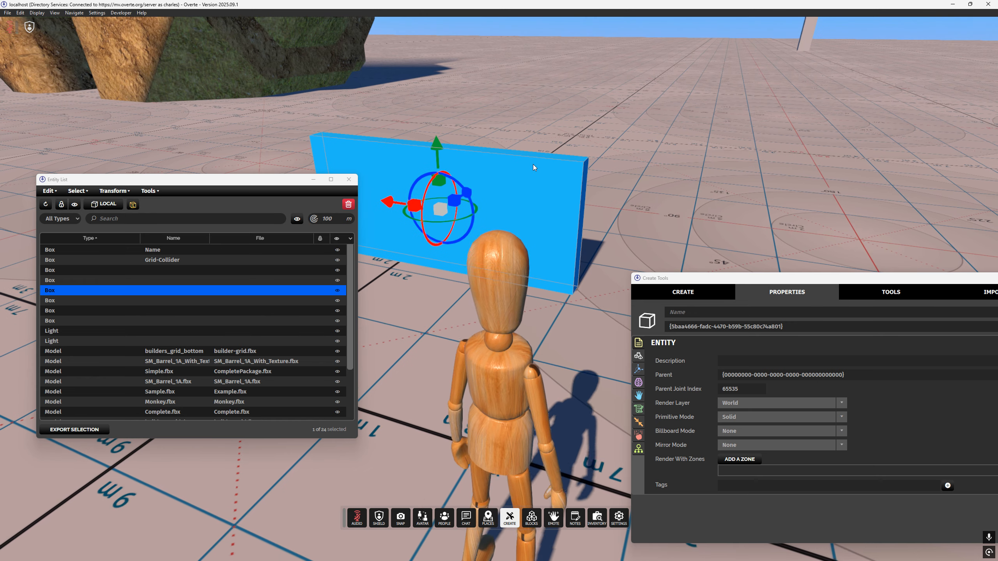
# - Change the wall's color from the shape properties to a purplish magenta
pyautogui.moveTo(688, 279); pyautogui.dragTo(668, 277)
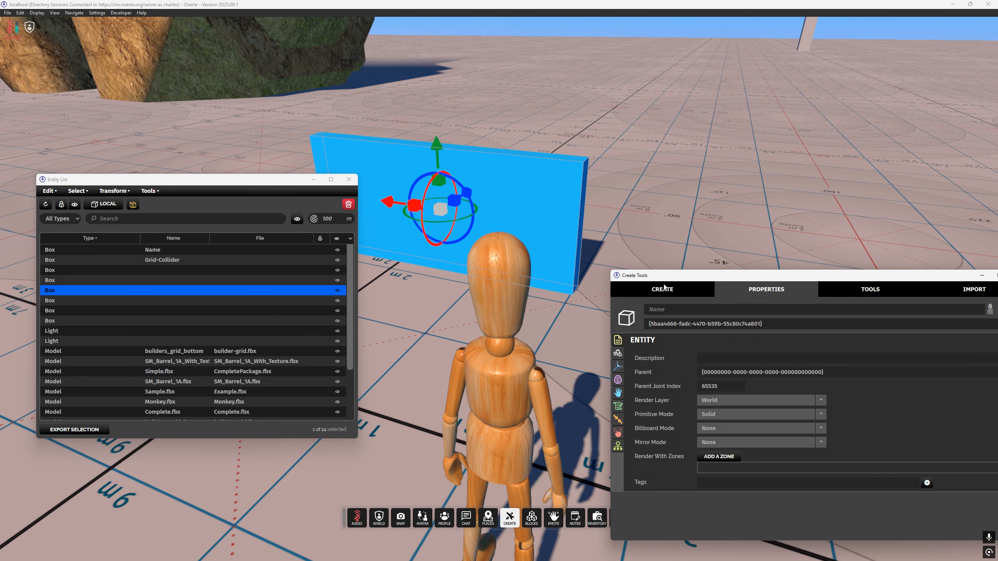
pyautogui.moveTo(514, 242); pyautogui.dragTo(548, 231, button='right')
pyautogui.click(618, 353)
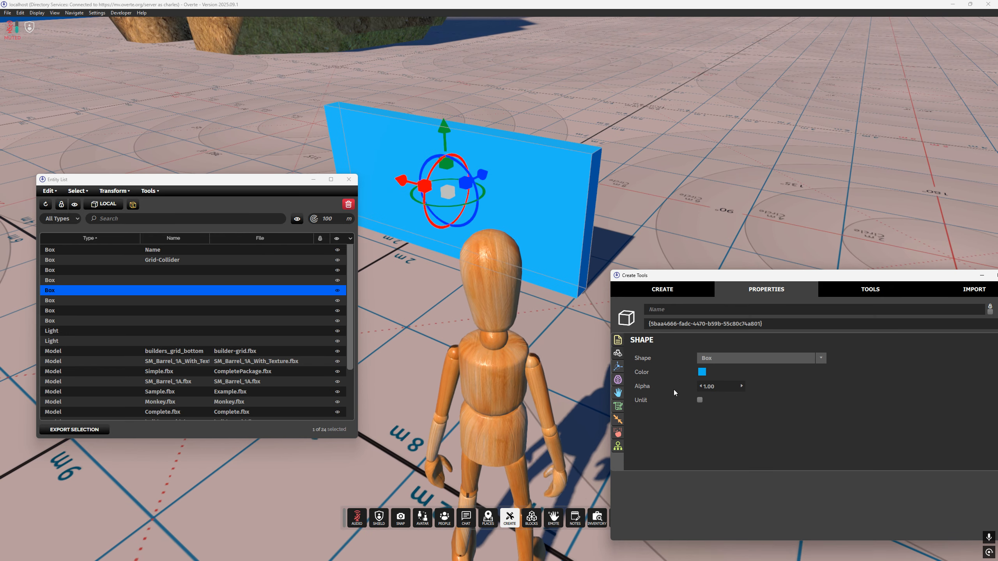
pyautogui.click(702, 372)
pyautogui.click(747, 410)
pyautogui.click(768, 388)
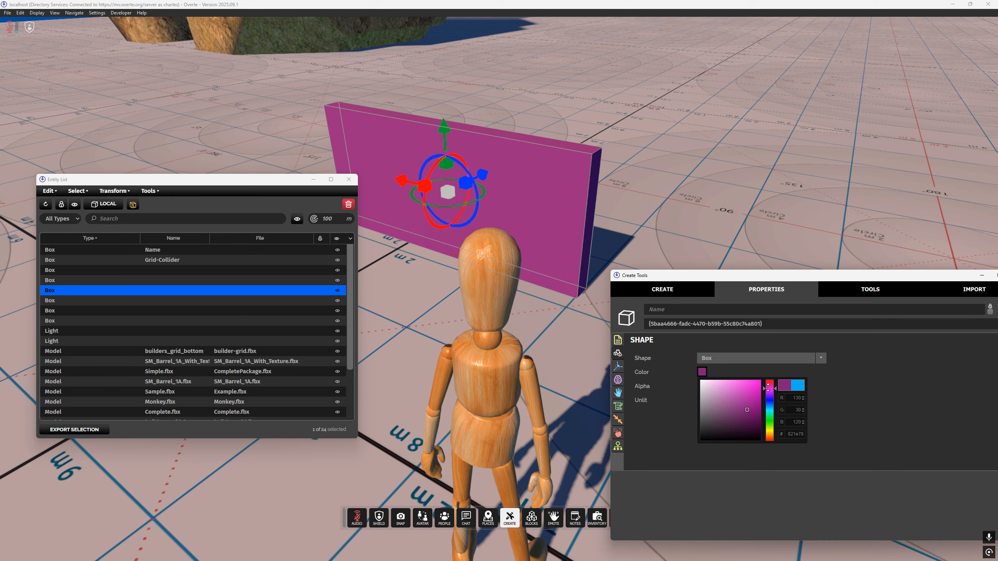
pyautogui.click(618, 341)
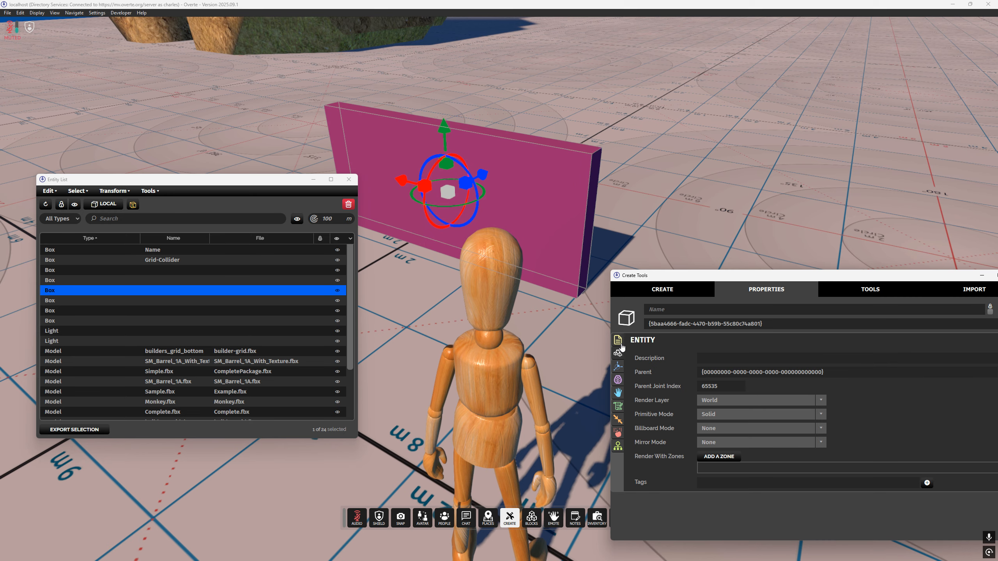
# - Create a new material entity with materialData as its material URL
pyautogui.click(674, 291)
pyautogui.moveTo(699, 276); pyautogui.dragTo(692, 271)
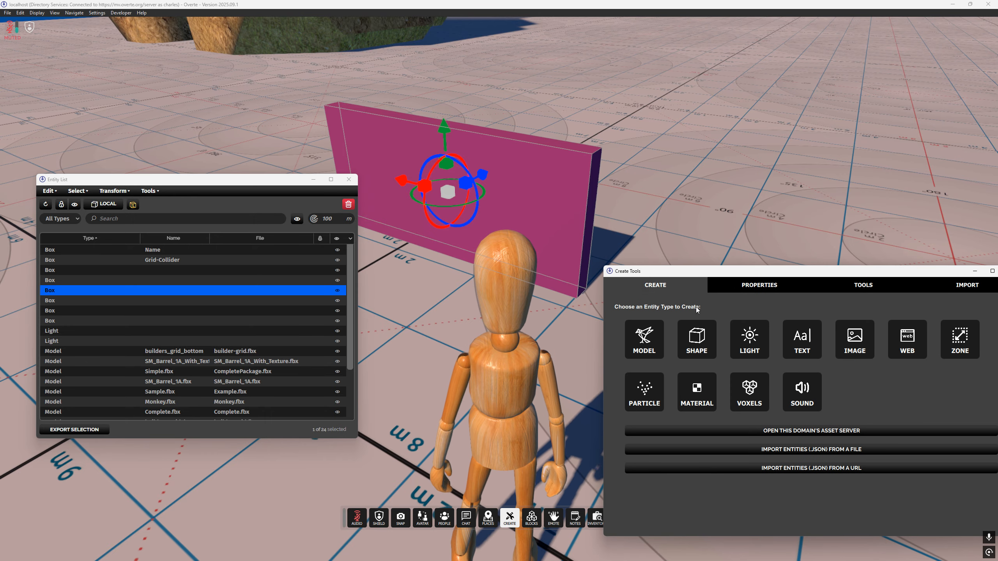
pyautogui.click(697, 393)
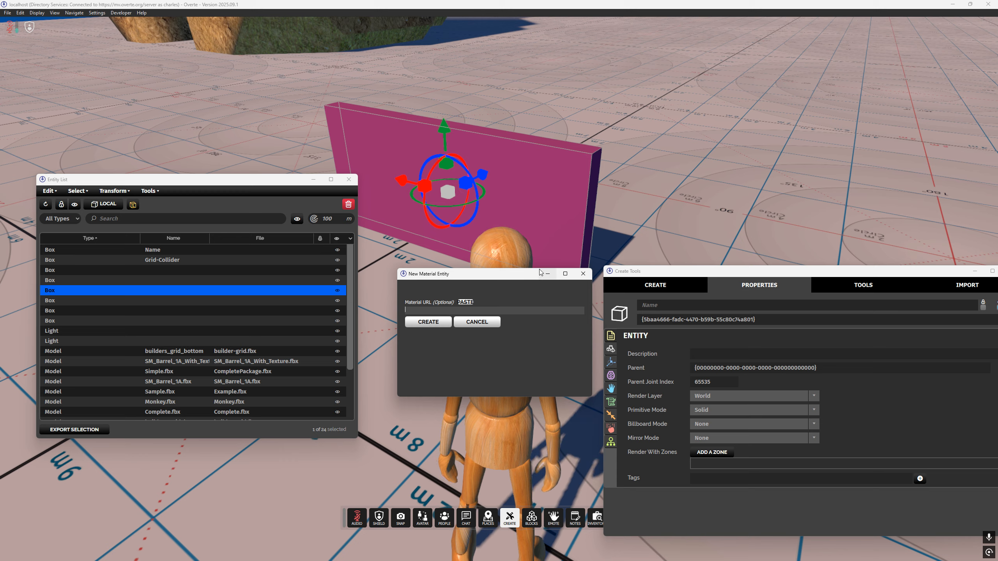
pyautogui.moveTo(539, 270); pyautogui.dragTo(561, 278)
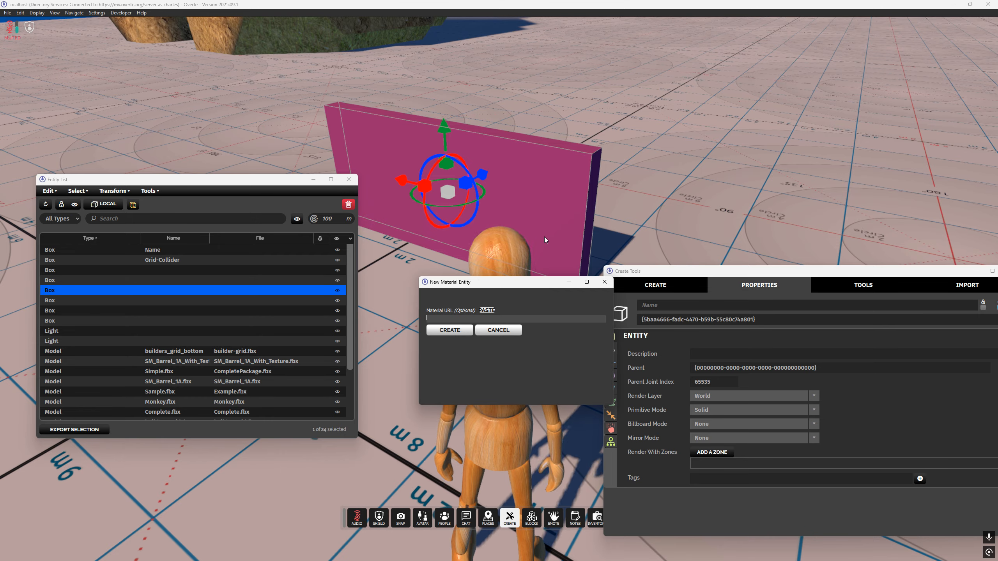
pyautogui.moveTo(534, 282); pyautogui.dragTo(515, 294)
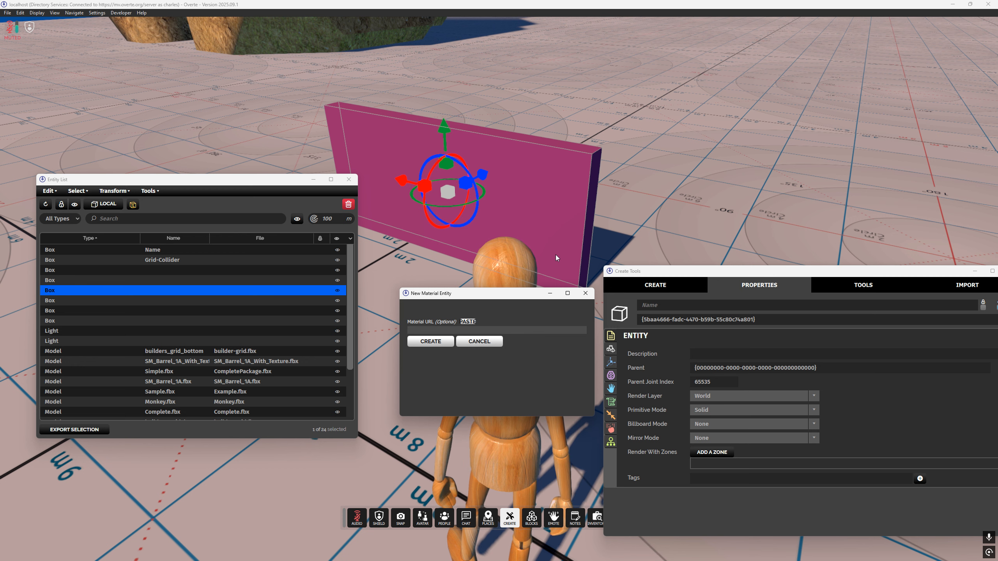
pyautogui.write('materialData')
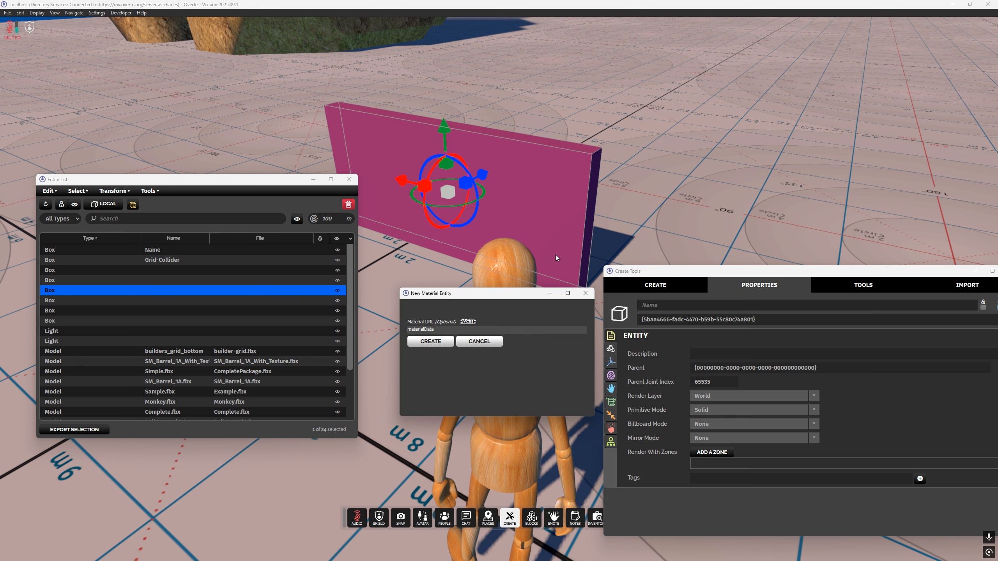
pyautogui.click(437, 342)
# - Clear the default material data of the new material entity and make its empty Material Data box ready for input
pyautogui.moveTo(635, 219); pyautogui.dragTo(669, 219, button='right')
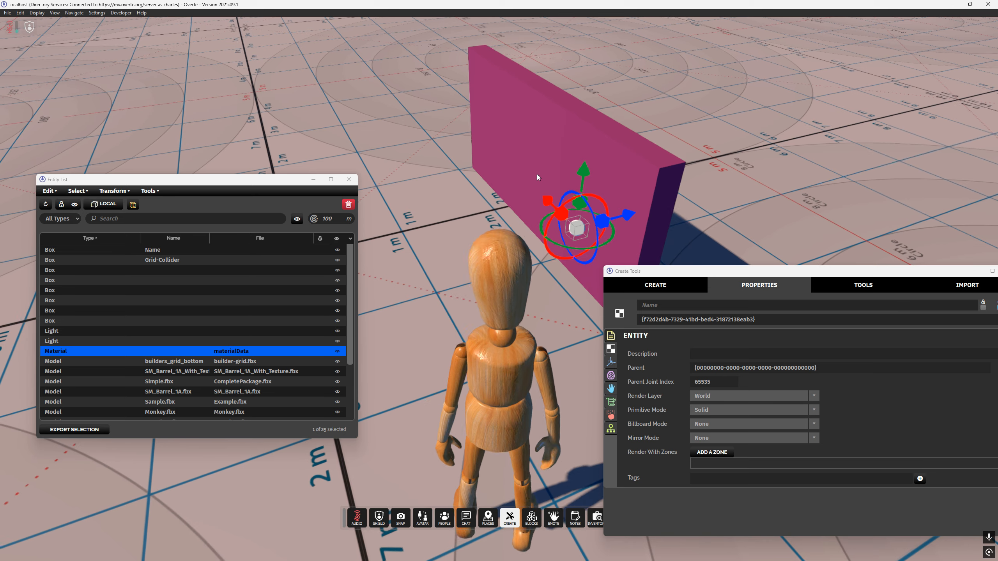
pyautogui.press('w')
pyautogui.moveTo(661, 274); pyautogui.dragTo(728, 292)
pyautogui.moveTo(612, 305); pyautogui.dragTo(647, 314, button='right')
pyautogui.press('w')
pyautogui.moveTo(743, 287); pyautogui.dragTo(711, 253)
pyautogui.click(648, 338)
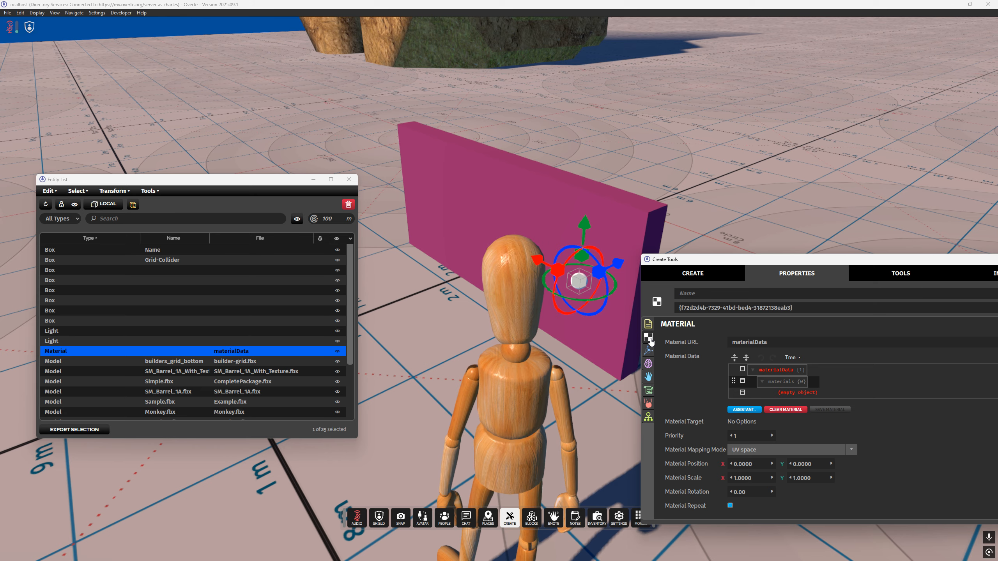
pyautogui.moveTo(774, 259); pyautogui.dragTo(757, 264)
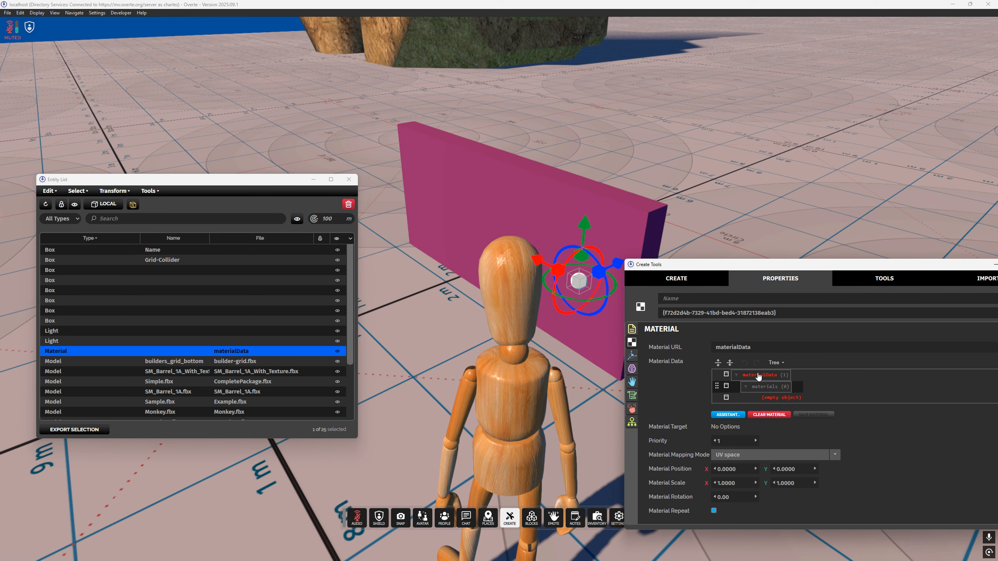
pyautogui.moveTo(854, 265); pyautogui.dragTo(788, 271)
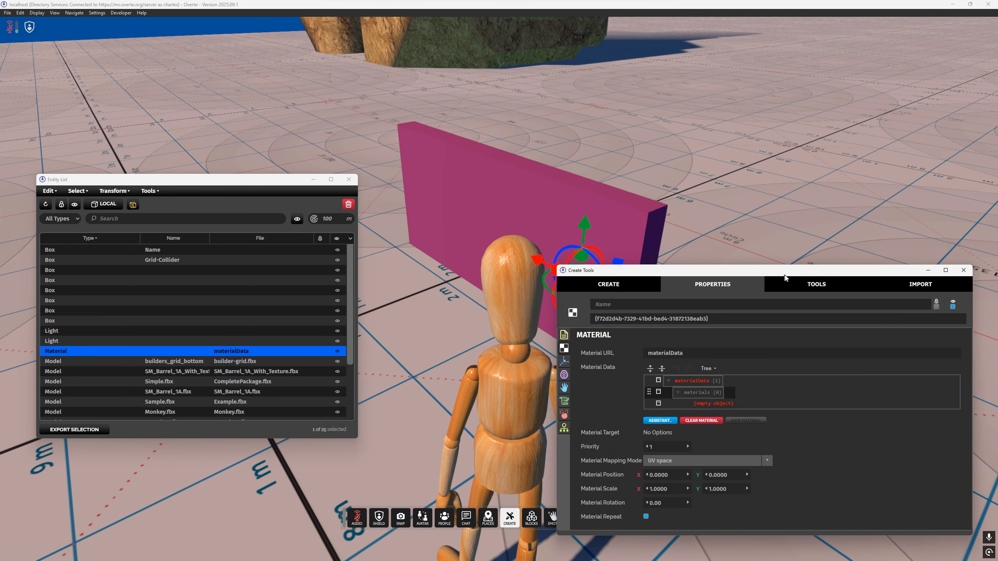
pyautogui.click(700, 421)
pyautogui.moveTo(728, 272); pyautogui.dragTo(780, 294)
pyautogui.click(750, 403)
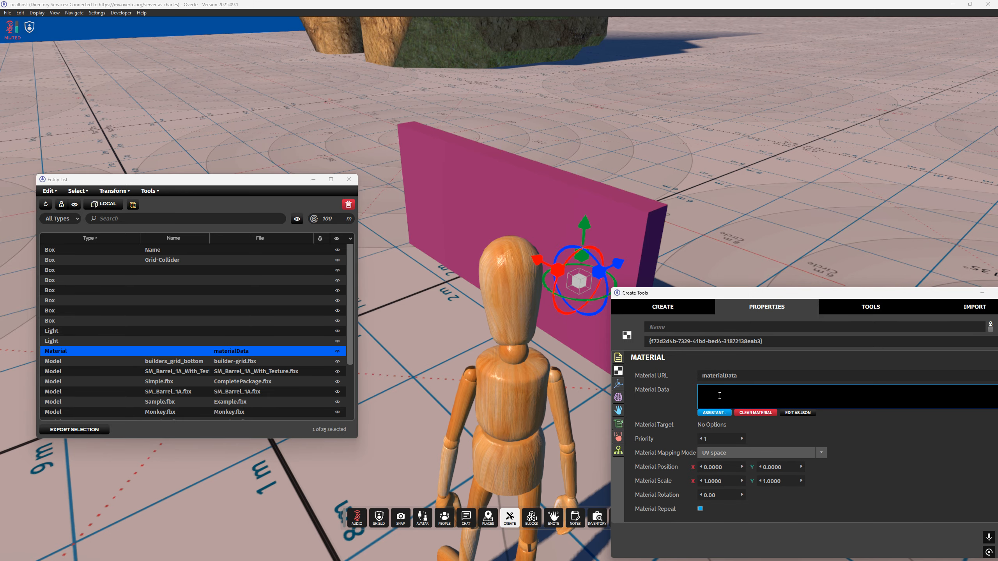
# - Switch to Example.json in Visual Studio Code, hide the file explorer and enlarge the interface by three zoom levels
pyautogui.hotkey('alt', 'Tab')
pyautogui.click(545, 265)
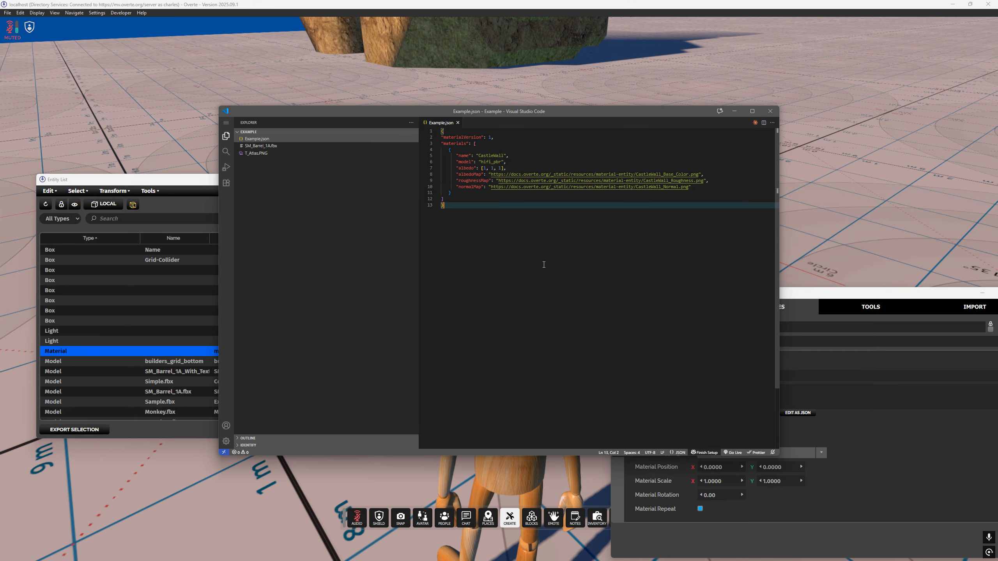
pyautogui.hotkey('ctrl', 'b')
pyautogui.hotkey('ctrl', '=')
pyautogui.hotkey('ctrl', '=')
pyautogui.hotkey('ctrl', '=')
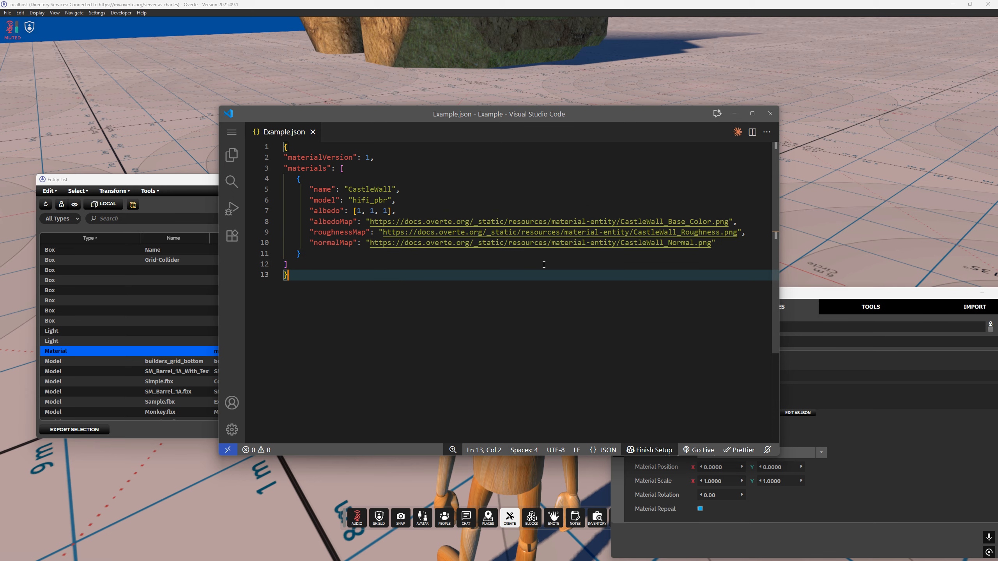
# - Review the whole CastleWall material definition in Example.json, from its closing brace up to the materials array
pyautogui.moveTo(523, 137); pyautogui.dragTo(450, 178)
pyautogui.hotkey('shift', 'Up')
pyautogui.hotkey('shift', 'Up')
pyautogui.hotkey('shift', 'Up')
pyautogui.hotkey('shift', 'Up')
pyautogui.hotkey('shift', 'Up')
pyautogui.hotkey('shift', 'Up')
pyautogui.hotkey('shift', 'Up')
pyautogui.hotkey('shift', 'Up')
pyautogui.hotkey('shift', 'Up')
pyautogui.hotkey('shift', 'Up')
pyautogui.hotkey('shift', 'Up')
pyautogui.hotkey('shift', 'Up')
pyautogui.hotkey('shift', 'Up')
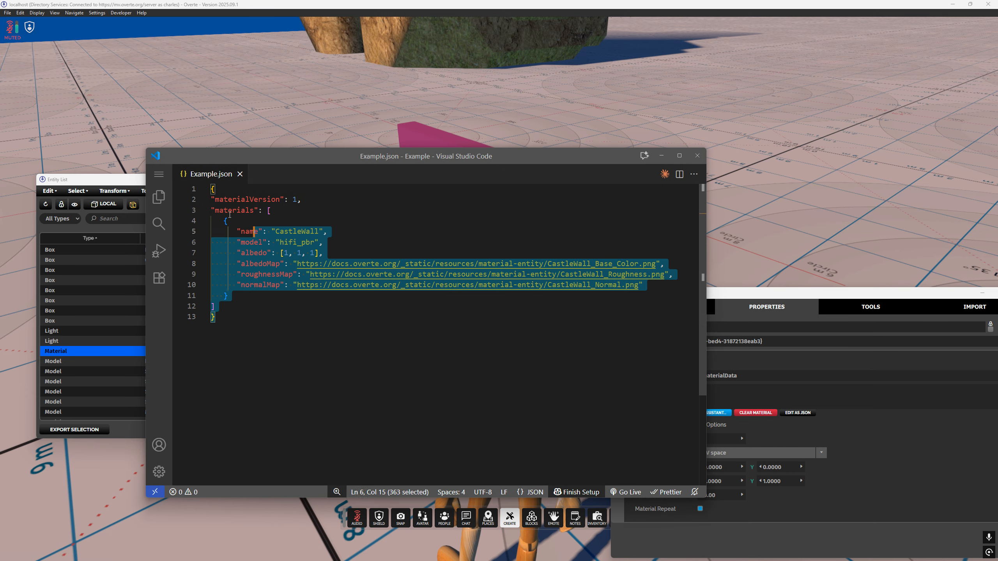
pyautogui.click(305, 319)
# - Switch to the browser and view the sample castle wall JSON on the Overte Add a Material Entity documentation page
pyautogui.hotkey('alt', 'Tab')
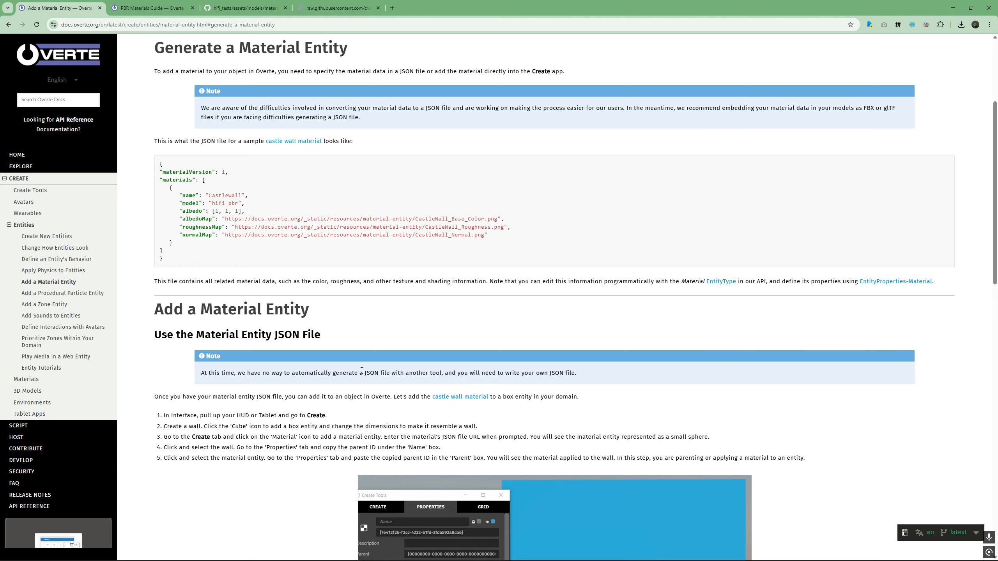
pyautogui.scroll(5, 331, 193)
pyautogui.moveTo(460, 88); pyautogui.dragTo(641, 91)
pyautogui.click(545, 329)
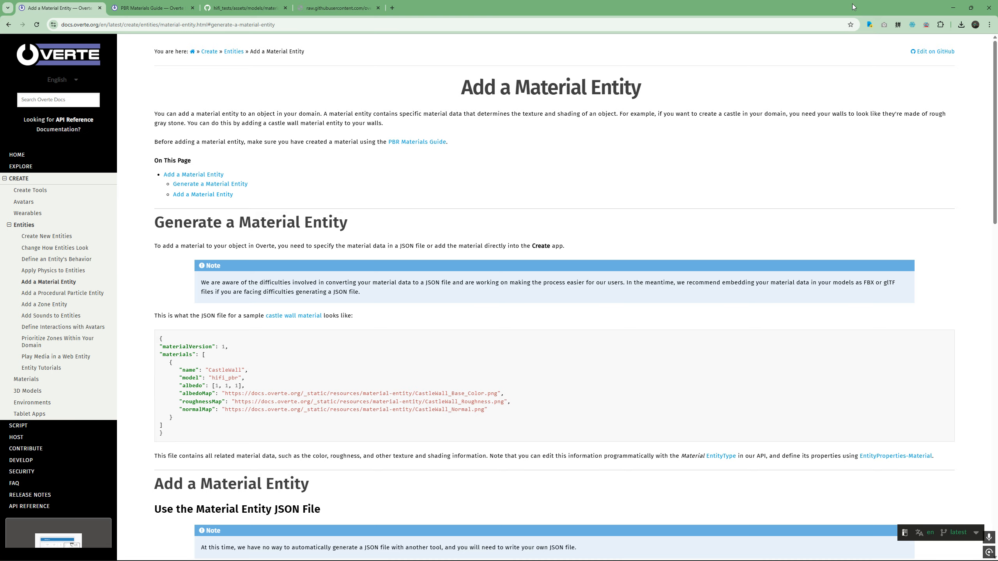
pyautogui.click(953, 9)
# - Indent everything between the outer braces of Example.json, lines 2 to 12, by one level
pyautogui.click(273, 211)
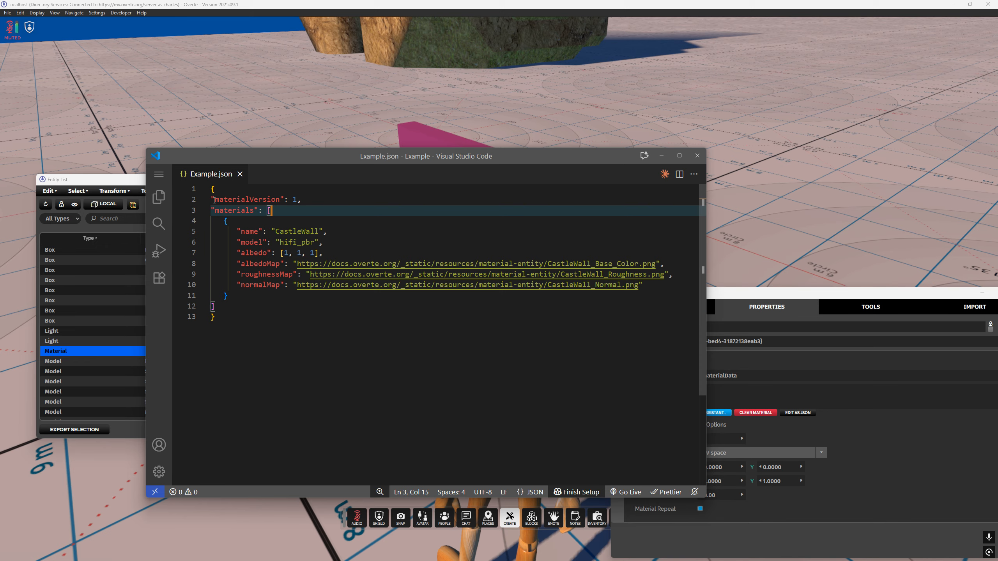
pyautogui.moveTo(306, 200); pyautogui.dragTo(212, 198)
pyautogui.click(276, 211)
pyautogui.click(254, 313)
pyautogui.moveTo(253, 309); pyautogui.dragTo(178, 195)
pyautogui.press('Tab')
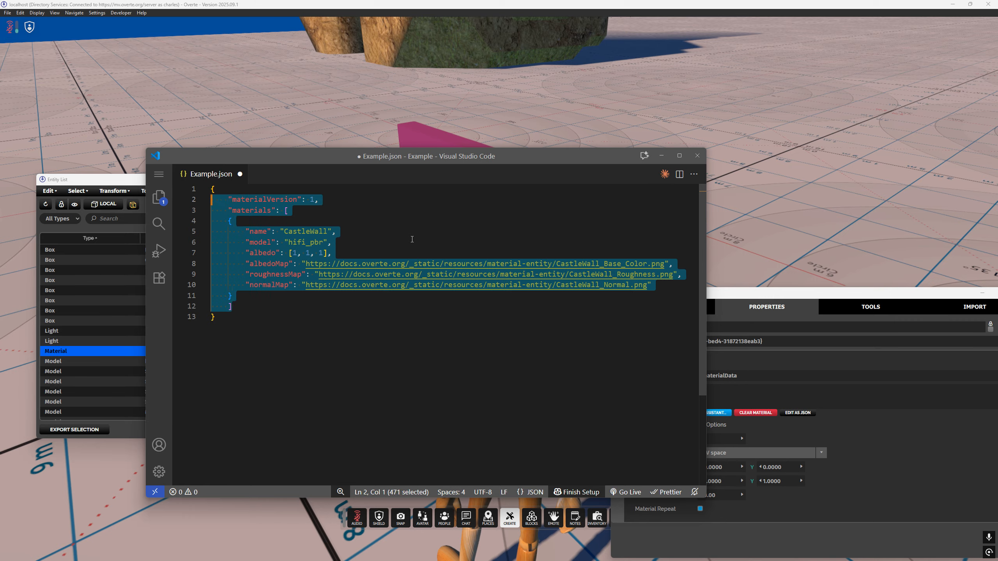
# - Indent the CastleWall object inside the materials array by one more level
pyautogui.click(342, 232)
pyautogui.moveTo(229, 200); pyautogui.dragTo(334, 201)
pyautogui.click(256, 219)
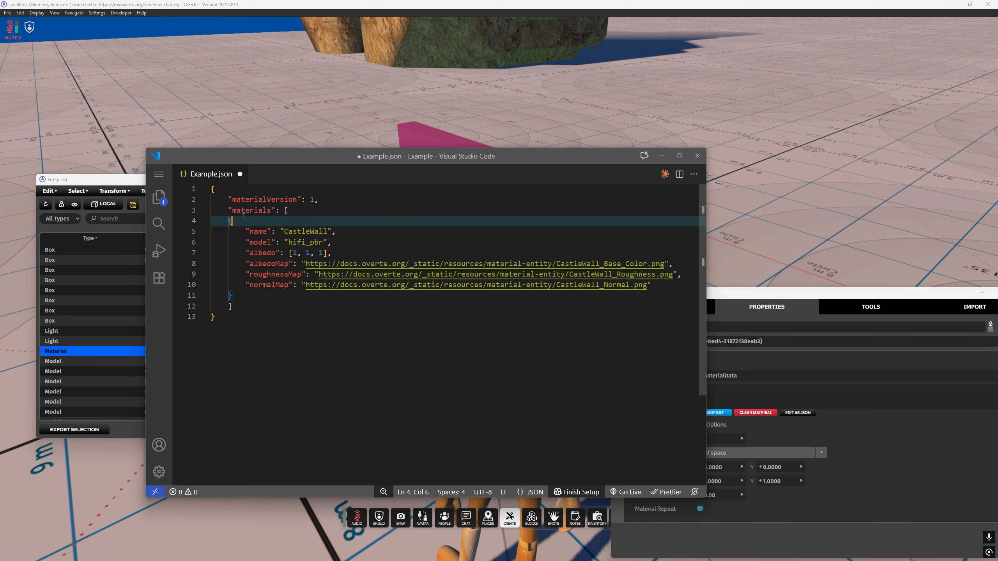
pyautogui.moveTo(228, 210)
pyautogui.mouseDown()
pyautogui.moveTo(286, 213)
pyautogui.moveTo(268, 319)
pyautogui.moveTo(250, 297)
pyautogui.moveTo(228, 221)
pyautogui.mouseUp()
pyautogui.press('Tab')
# - Examine the extent of the materials array and the name, model, albedo and map entries of its object
pyautogui.click(292, 220)
pyautogui.click(286, 211)
pyautogui.moveTo(285, 211); pyautogui.dragTo(313, 308)
pyautogui.click(313, 308)
pyautogui.moveTo(270, 221); pyautogui.dragTo(389, 238)
pyautogui.click(389, 238)
pyautogui.moveTo(264, 242); pyautogui.dragTo(352, 243)
pyautogui.doubleClick(320, 245)
pyautogui.moveTo(263, 253); pyautogui.dragTo(669, 296)
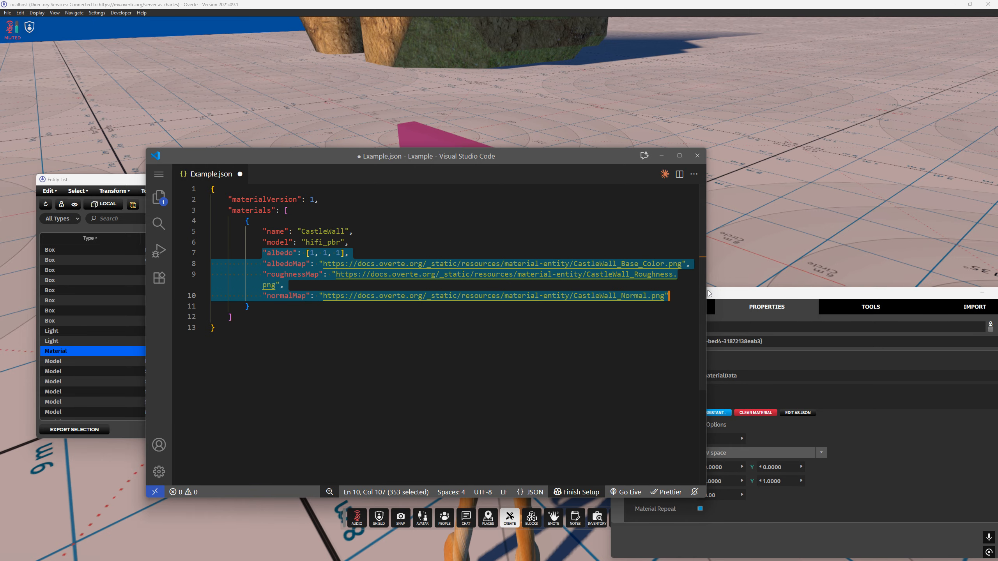
# - Widen the code editor window so the roughnessMap entry fits on a single line
pyautogui.click(709, 291)
pyautogui.hotkey('alt', 'Tab')
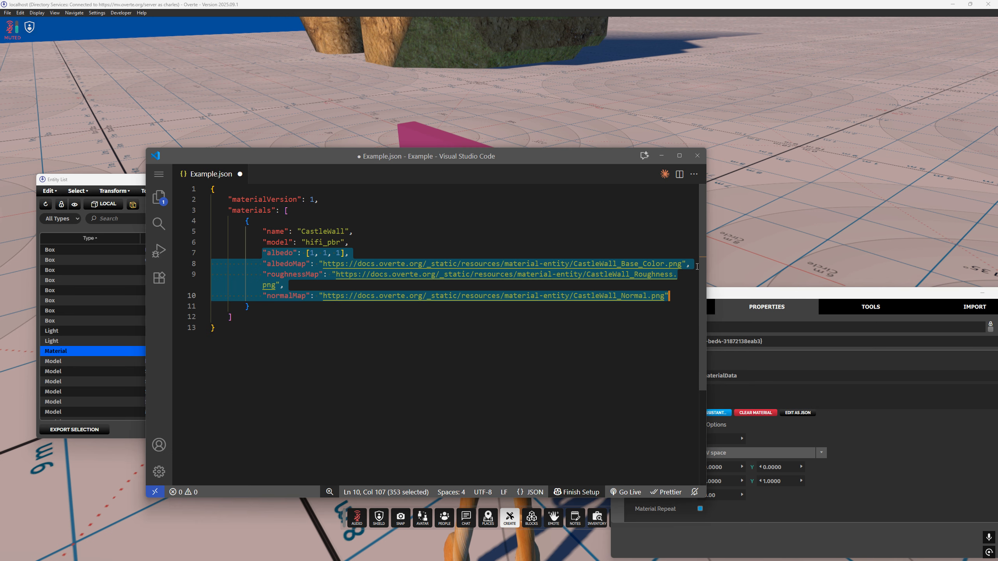
pyautogui.moveTo(706, 275); pyautogui.dragTo(849, 275)
# - Examine the hifi_pbr model value, the albedo and normalMap properties, and the full albedoMap texture URL
pyautogui.doubleClick(323, 243)
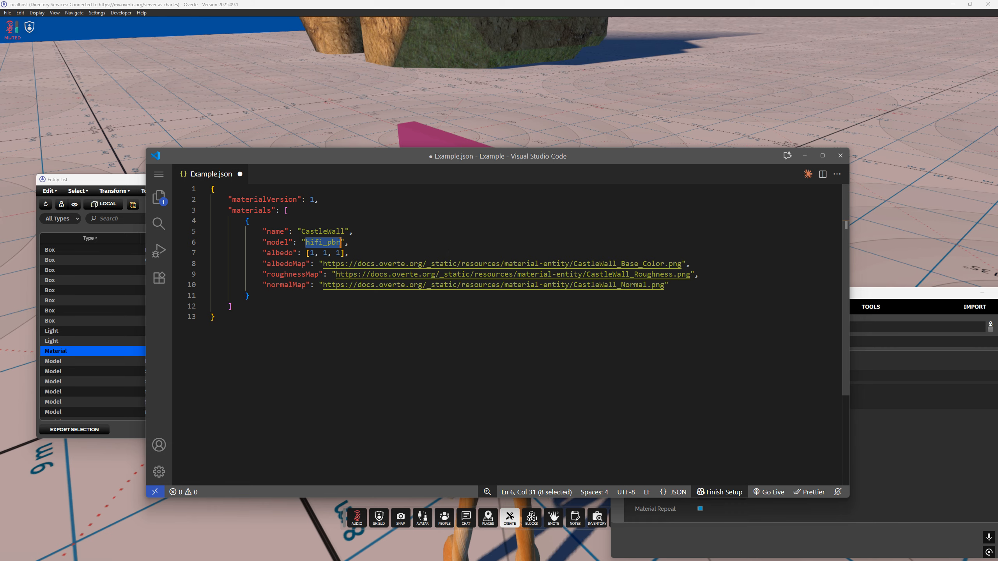
pyautogui.click(337, 243)
pyautogui.moveTo(327, 243); pyautogui.dragTo(342, 243)
pyautogui.moveTo(263, 253); pyautogui.dragTo(670, 286)
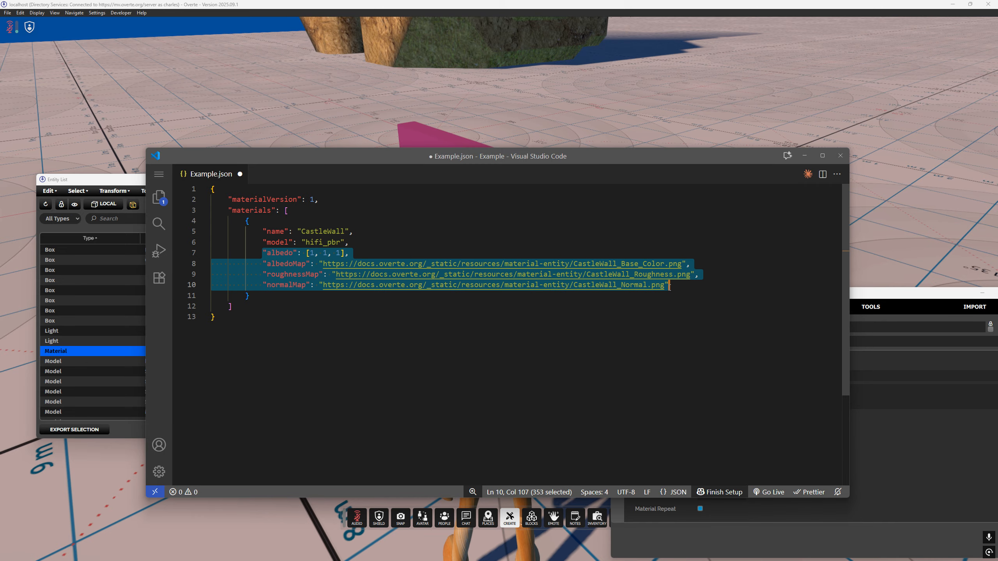
pyautogui.click(364, 252)
pyautogui.doubleClick(271, 252)
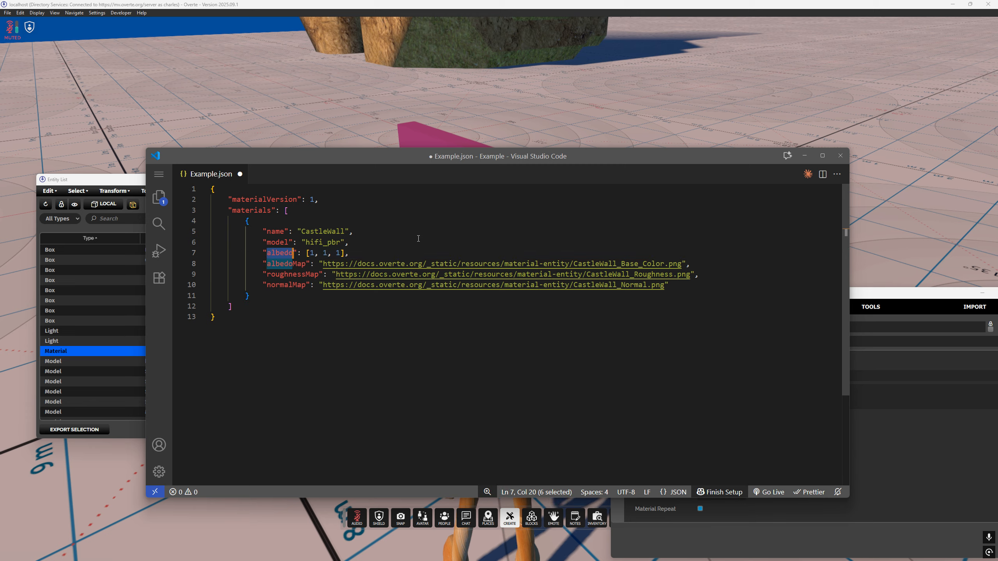
pyautogui.moveTo(304, 277); pyautogui.dragTo(271, 286)
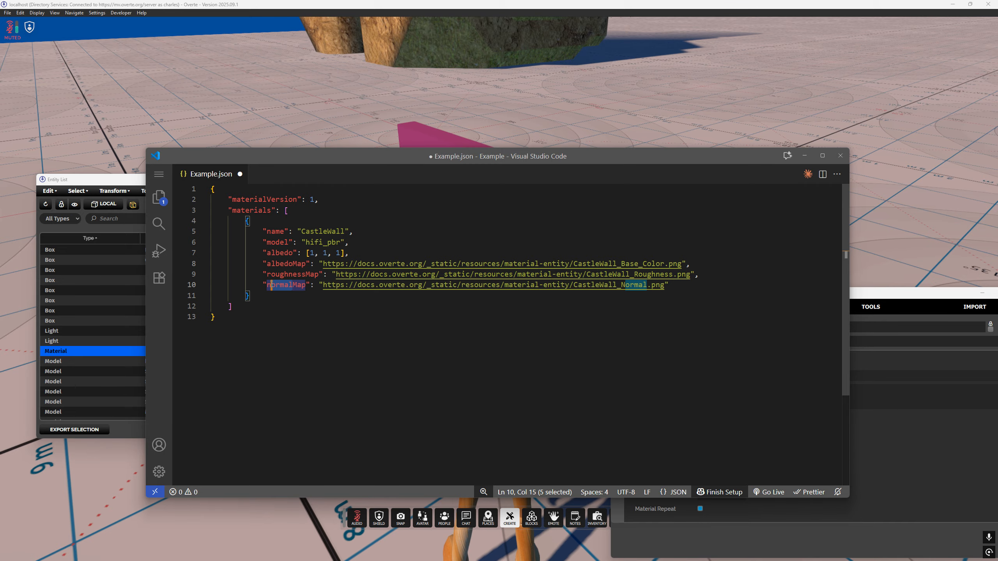
pyautogui.click(451, 226)
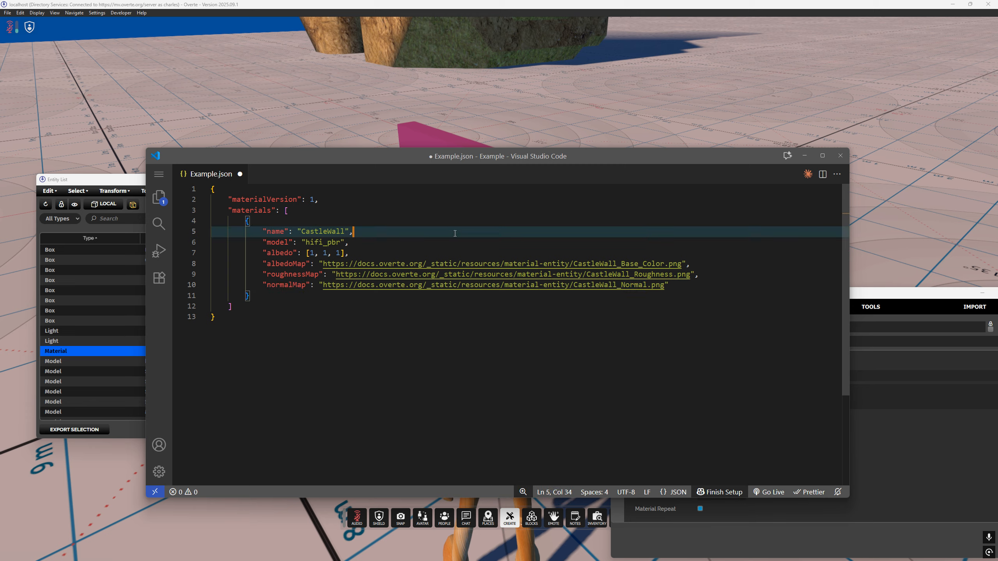
pyautogui.click(322, 264)
pyautogui.moveTo(323, 264); pyautogui.dragTo(686, 264)
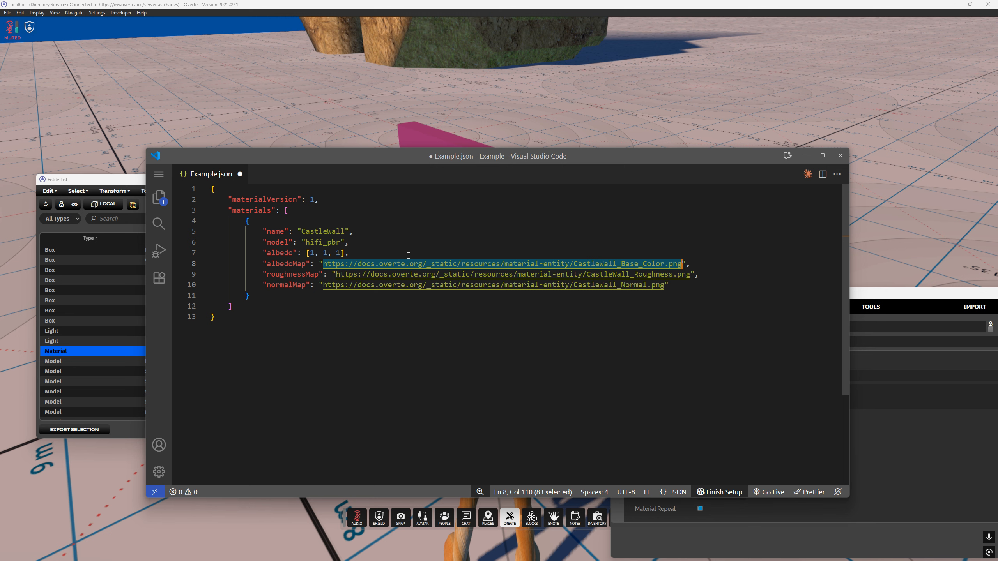
# - Save Example.json and copy its entire CastleWall material definition
pyautogui.press('Up')
pyautogui.press('Up')
pyautogui.hotkey('ctrl', 's')
pyautogui.hotkey('ctrl', 'a')
pyautogui.hotkey('ctrl', 'c')
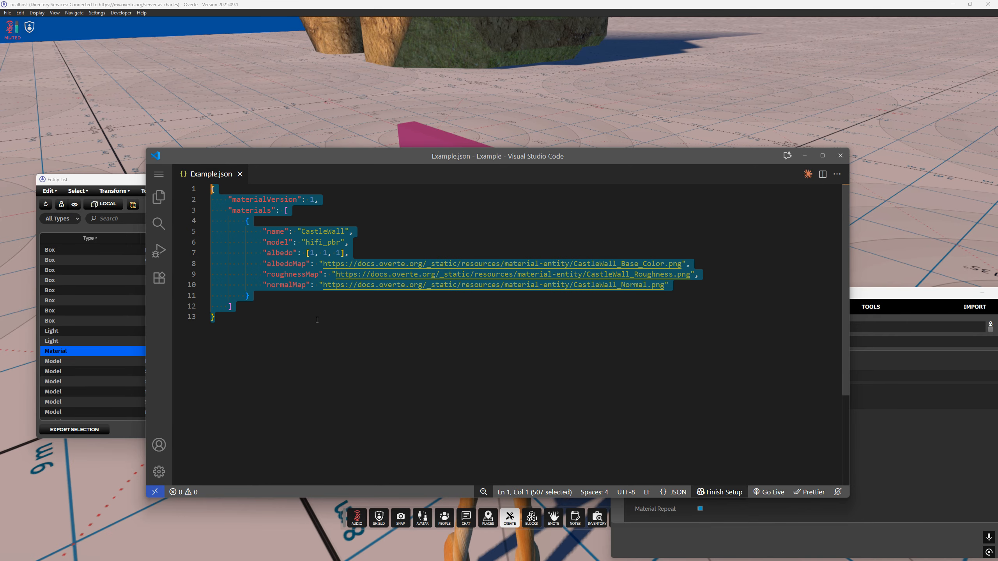
# - Switch to Overte and paste the copied JSON as the material entity's Material Data
pyautogui.click(736, 377)
pyautogui.hotkey('ctrl', 'v')
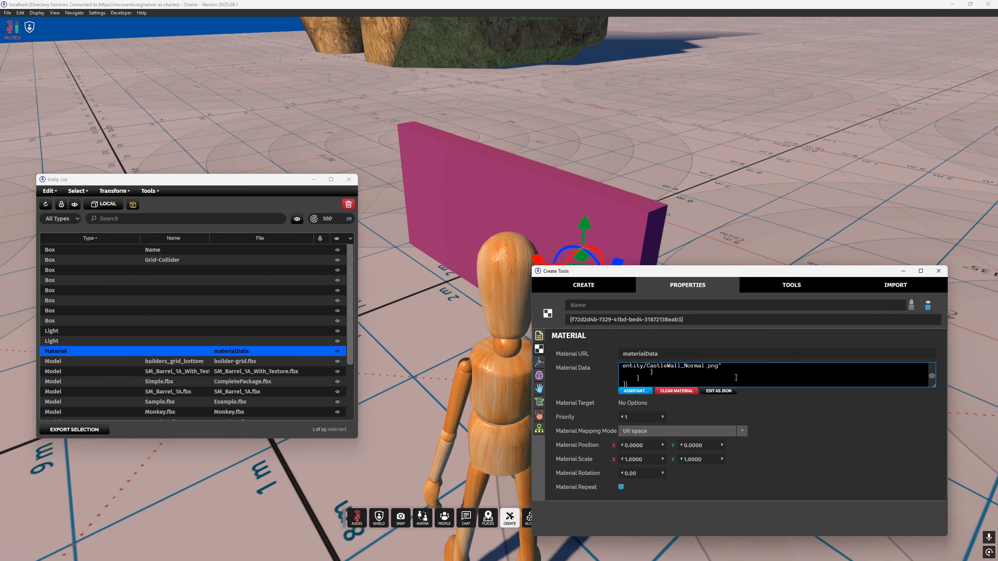
pyautogui.moveTo(934, 385)
pyautogui.mouseDown()
pyautogui.moveTo(936, 479)
pyautogui.moveTo(936, 397)
pyautogui.mouseUp()
pyautogui.moveTo(690, 274); pyautogui.dragTo(782, 292)
pyautogui.click(770, 369)
# - Inspect the material entity's sphere up close in First Person view and return to Third Person view
pyautogui.moveTo(686, 254); pyautogui.dragTo(651, 262, button='right')
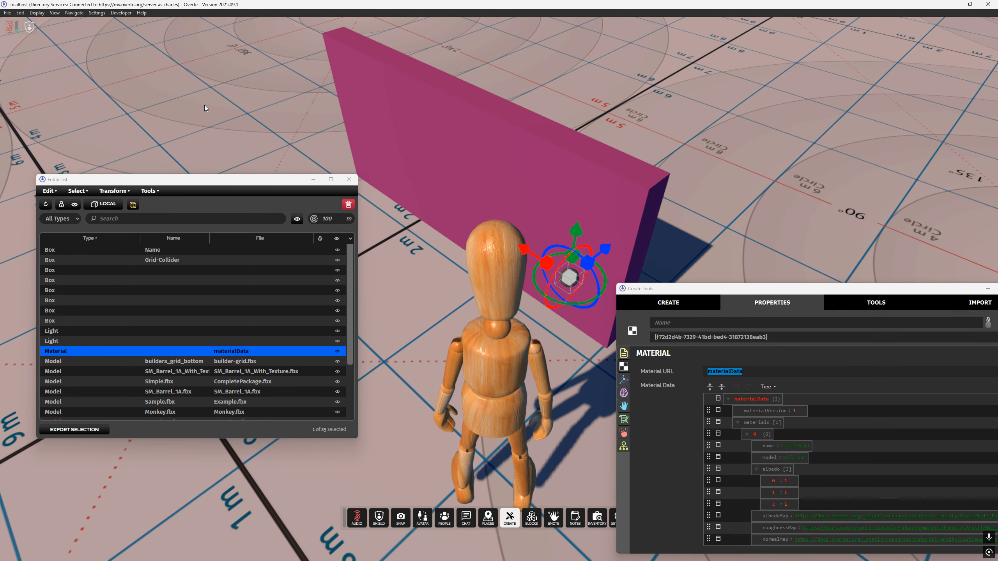
pyautogui.click(55, 12)
pyautogui.click(64, 21)
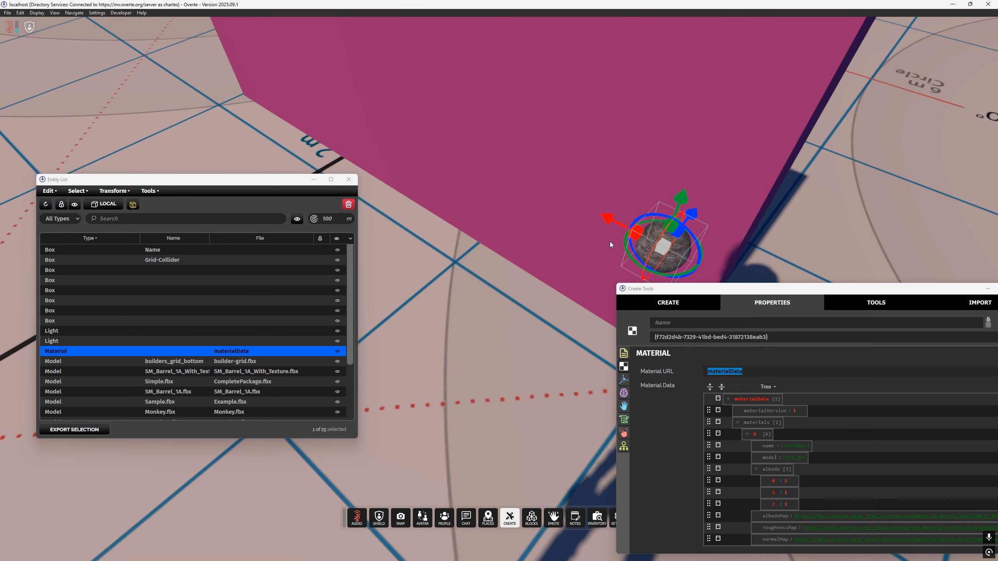
pyautogui.click(55, 12)
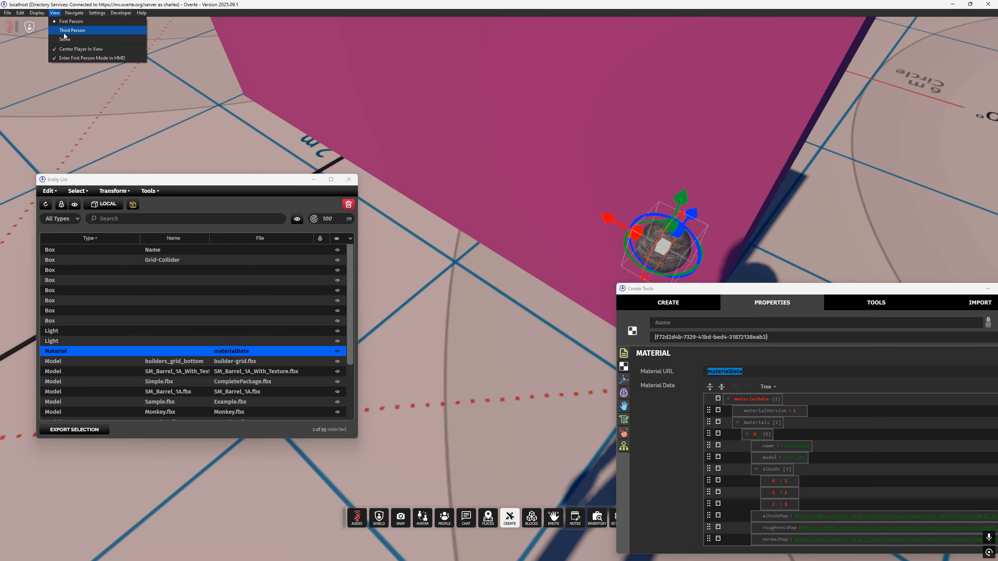
pyautogui.click(70, 33)
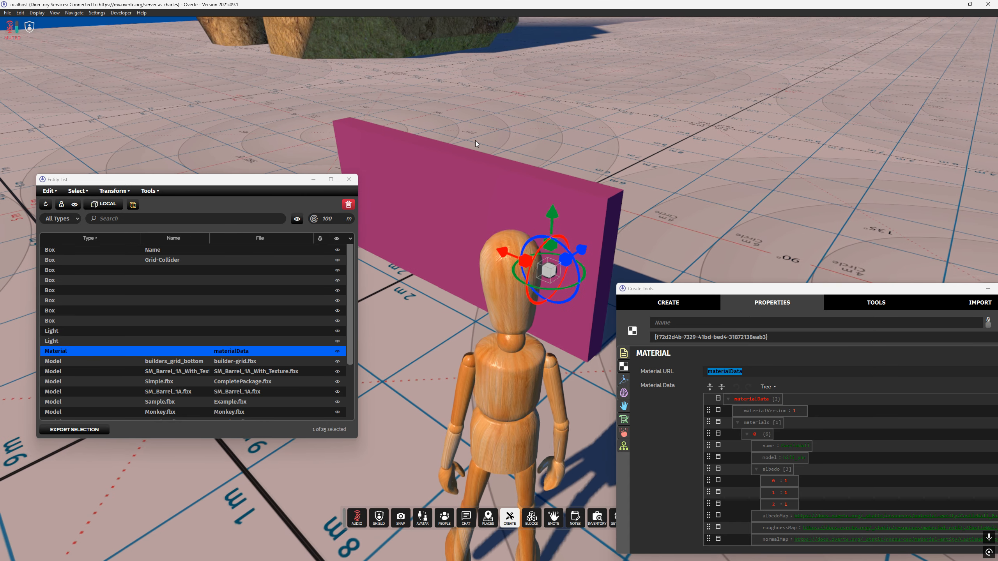
# - Select the pink wall box and copy its entity ID
pyautogui.click(468, 181)
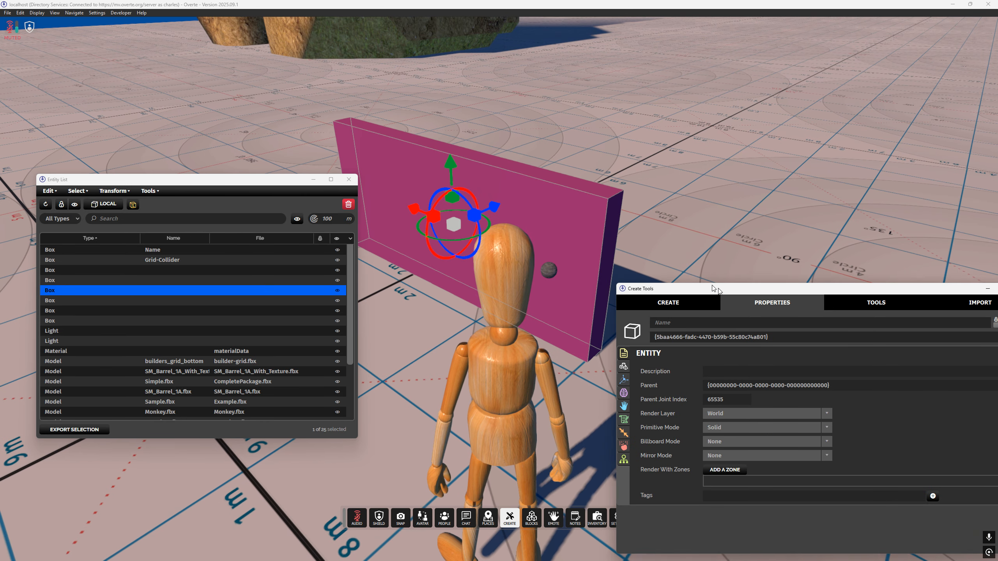
pyautogui.moveTo(652, 288); pyautogui.dragTo(575, 264)
pyautogui.tripleClick(684, 312)
pyautogui.click(718, 314)
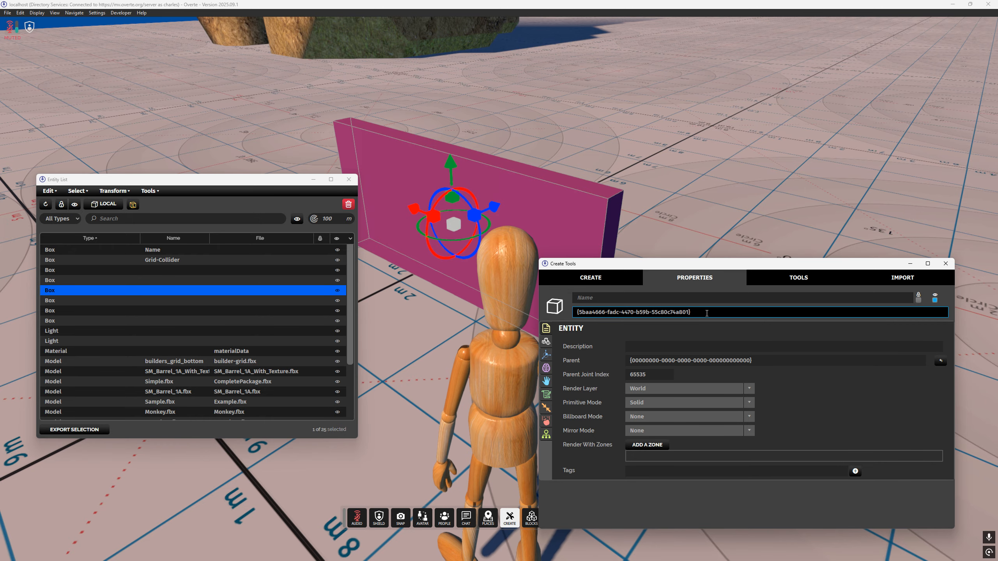
pyautogui.tripleClick(710, 313)
pyautogui.hotkey('ctrl', 'c')
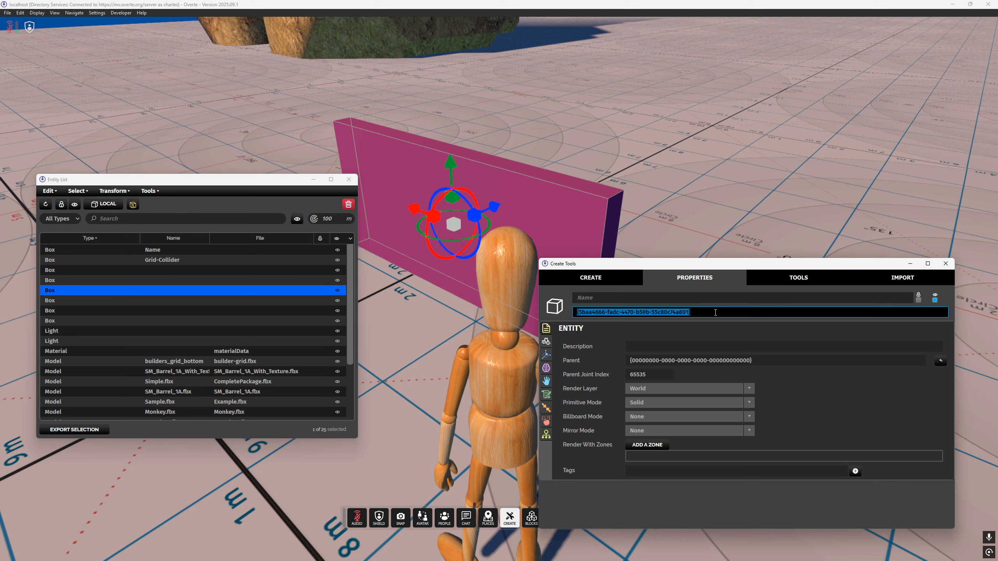
pyautogui.moveTo(585, 265); pyautogui.dragTo(705, 284)
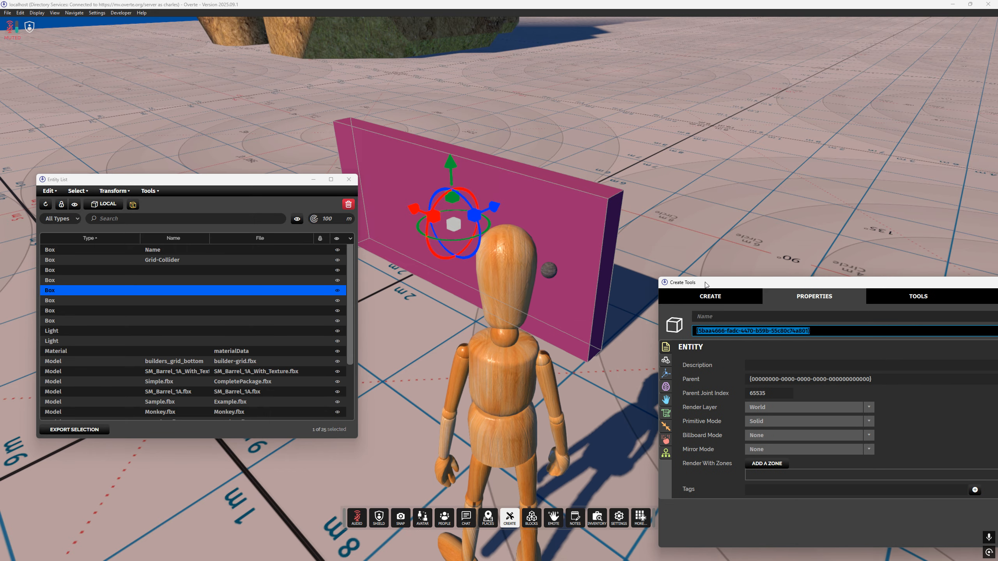
# - Select the material entity and set its Parent to the wall's copied entity ID
pyautogui.click(547, 272)
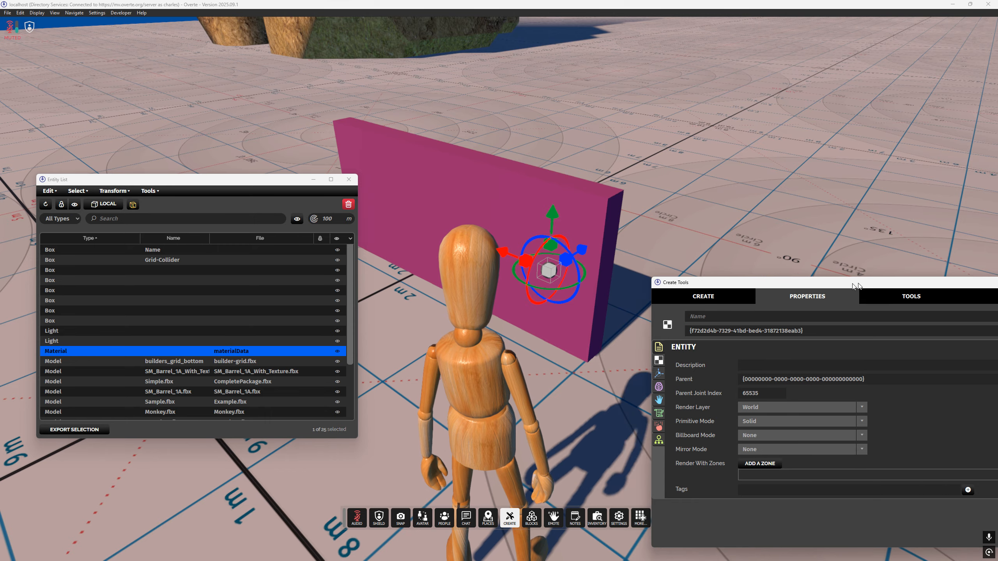
pyautogui.click(844, 384)
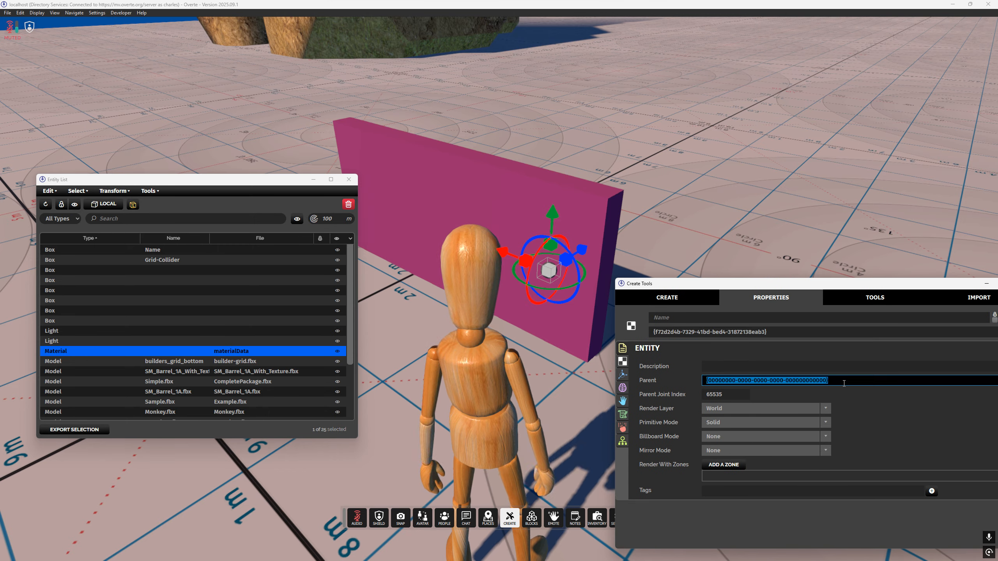
pyautogui.hotkey('ctrl', 'v')
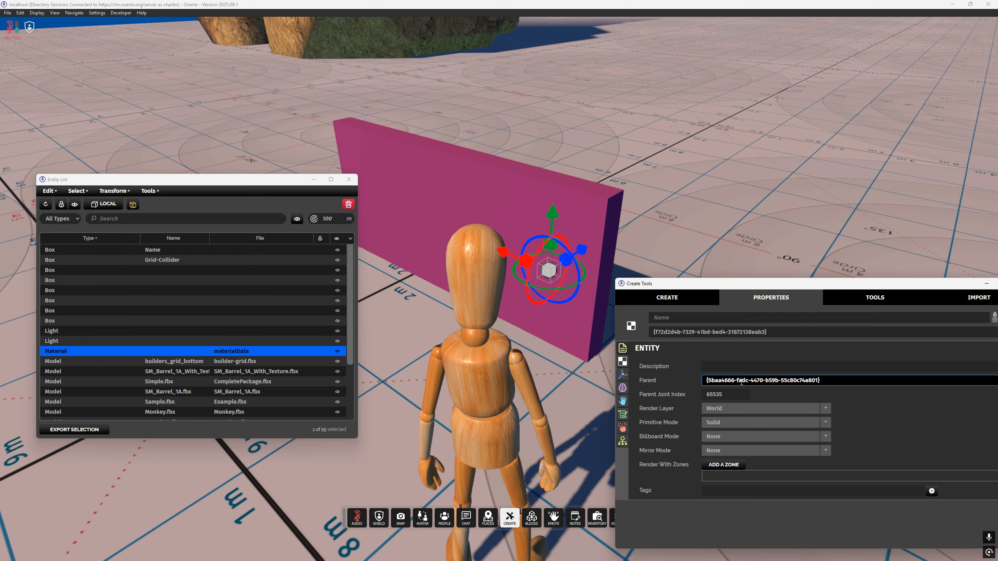
pyautogui.click(745, 369)
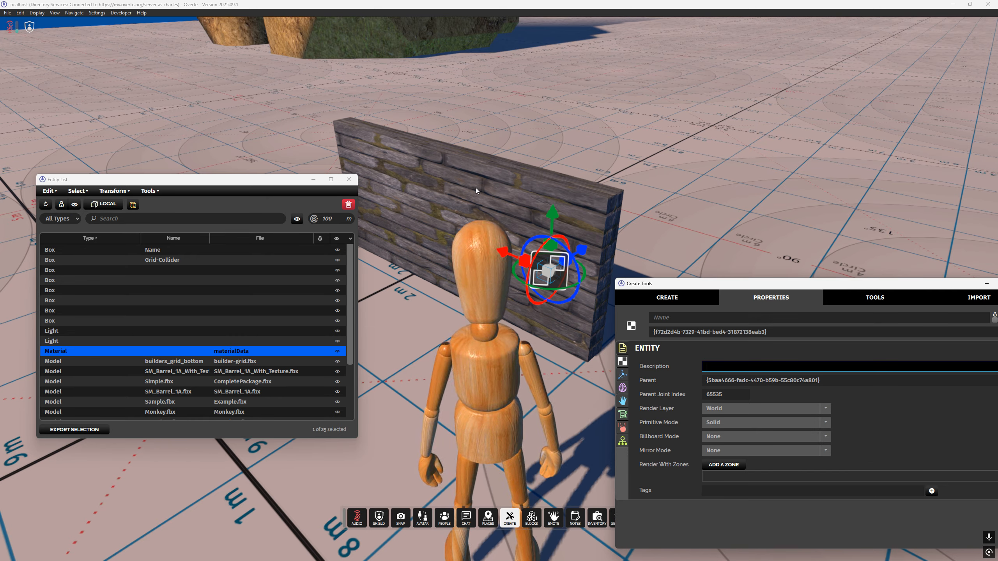
# - Examine the castle wall texture on the wall and the Parent ID of the material entity
pyautogui.moveTo(300, 183); pyautogui.dragTo(291, 192)
pyautogui.moveTo(680, 207); pyautogui.dragTo(678, 151, button='right')
pyautogui.moveTo(719, 287); pyautogui.dragTo(683, 281)
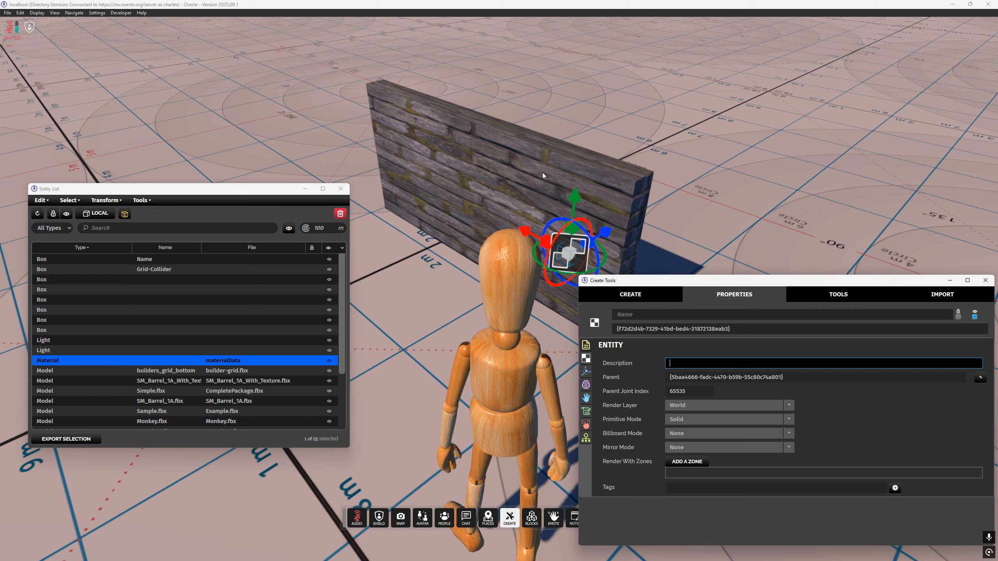
pyautogui.click(711, 376)
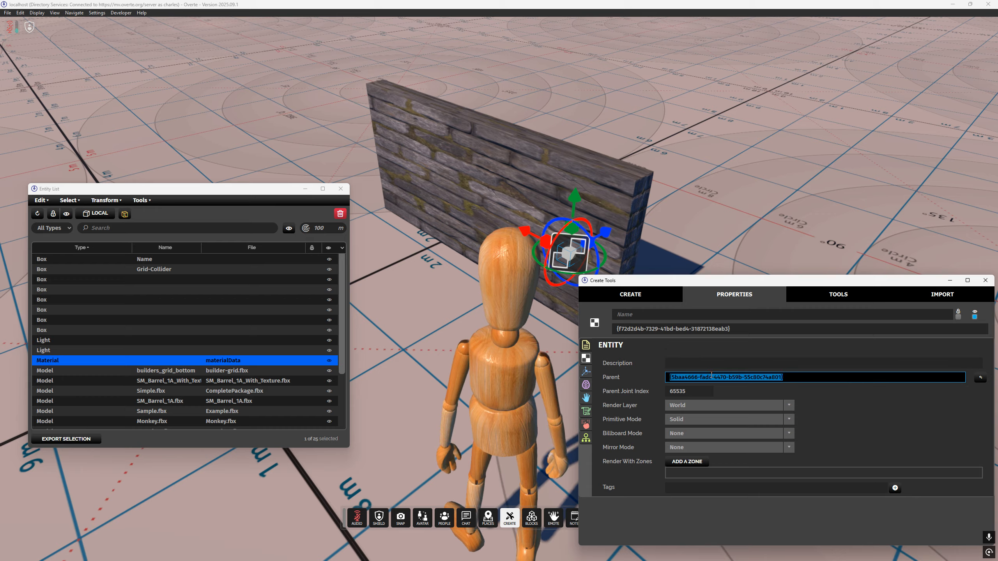
pyautogui.moveTo(851, 379); pyautogui.dragTo(712, 373)
pyautogui.click(794, 373)
pyautogui.moveTo(737, 285); pyautogui.dragTo(754, 289)
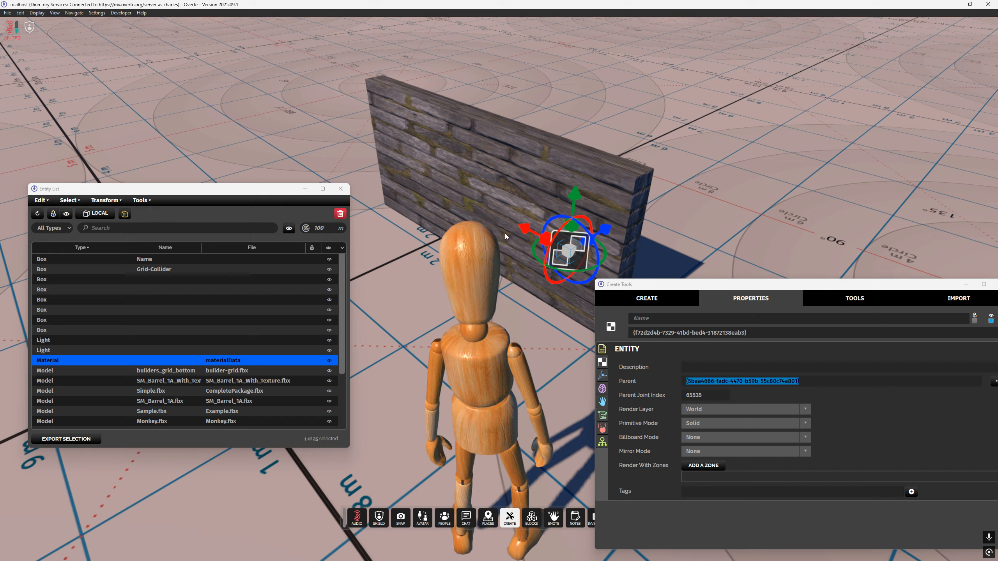
# - Delete the material entity and the wall box, and close the Entity List and Create Tools windows
pyautogui.press('Delete')
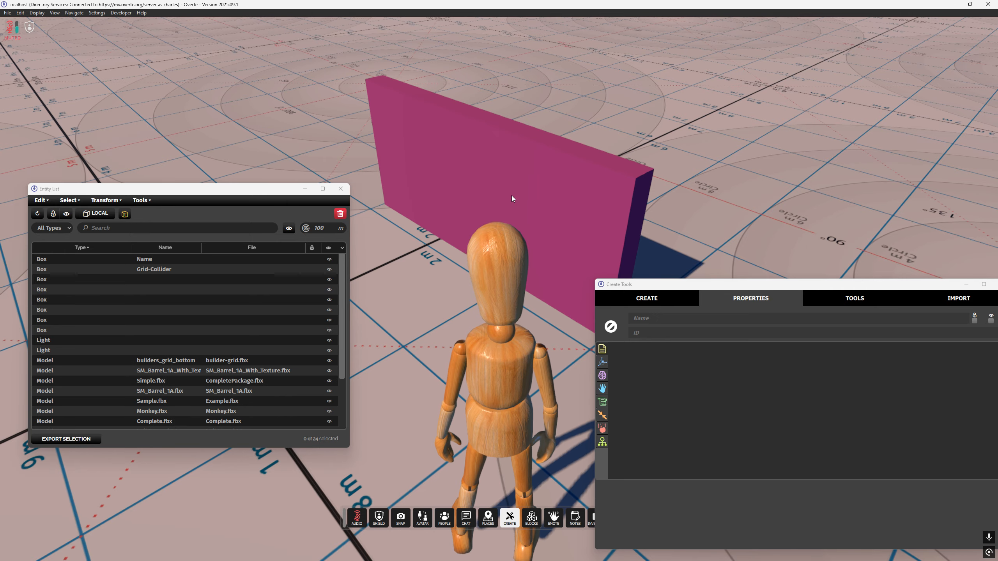
pyautogui.click(512, 195)
pyautogui.press('Delete')
pyautogui.click(345, 190)
pyautogui.moveTo(935, 284); pyautogui.dragTo(832, 265)
pyautogui.click(904, 267)
# - Switch to Blender and examine the SM_Barrel_1A model's shader nodes, T_Atlas.PNG texture and UV layout
pyautogui.hotkey('alt', 'Tab')
pyautogui.click(680, 292)
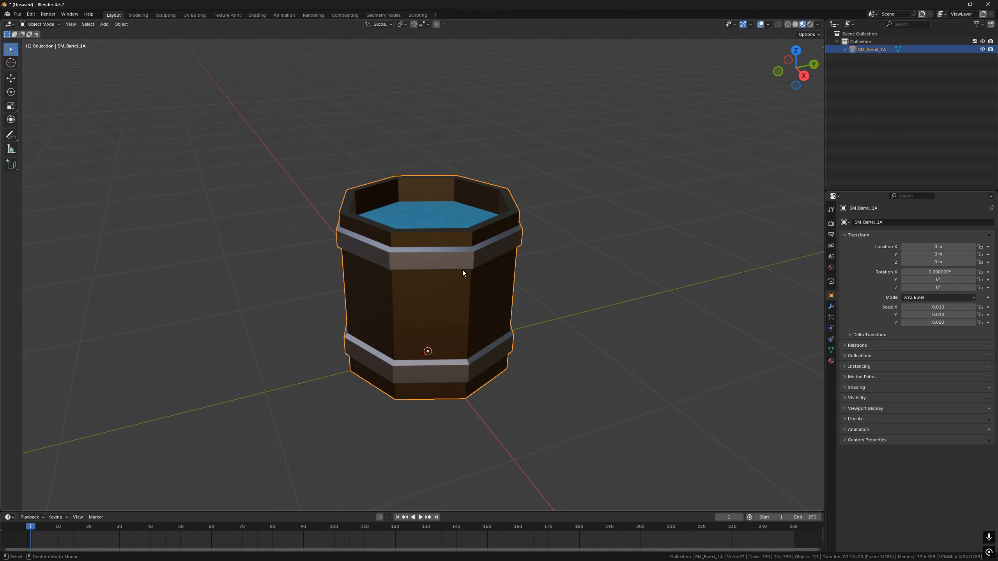
pyautogui.moveTo(556, 246); pyautogui.dragTo(534, 253, button='middle')
pyautogui.click(257, 15)
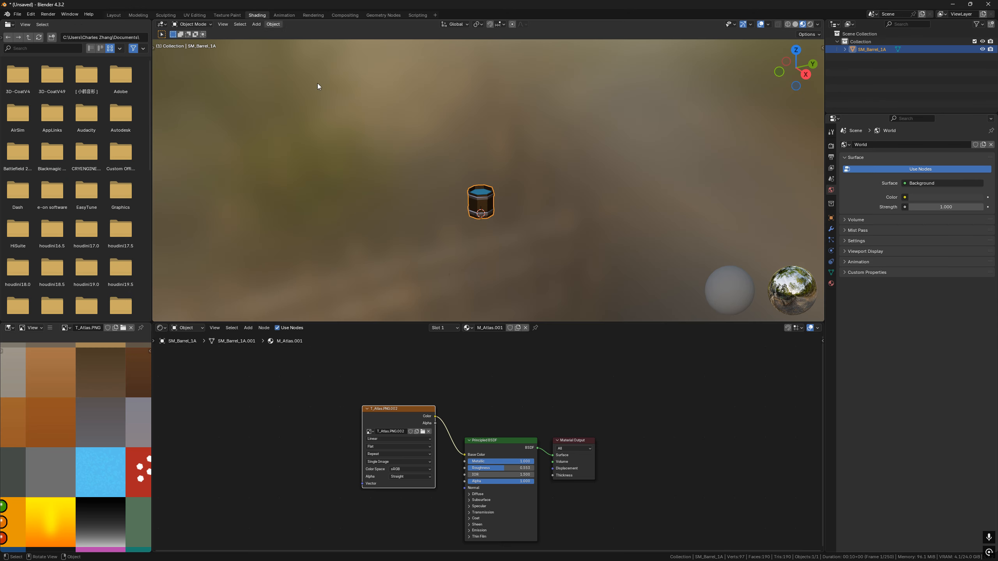
pyautogui.scroll(2, 520, 377)
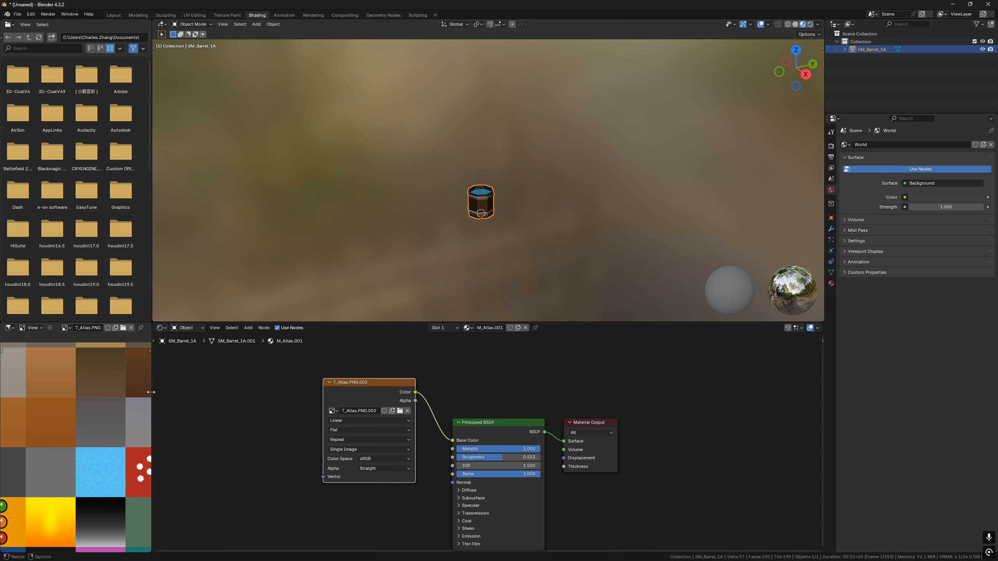
pyautogui.moveTo(151, 393); pyautogui.dragTo(332, 393)
pyautogui.scroll(-6, 194, 432)
pyautogui.scroll(-1, 194, 433)
pyautogui.scroll(1, 194, 432)
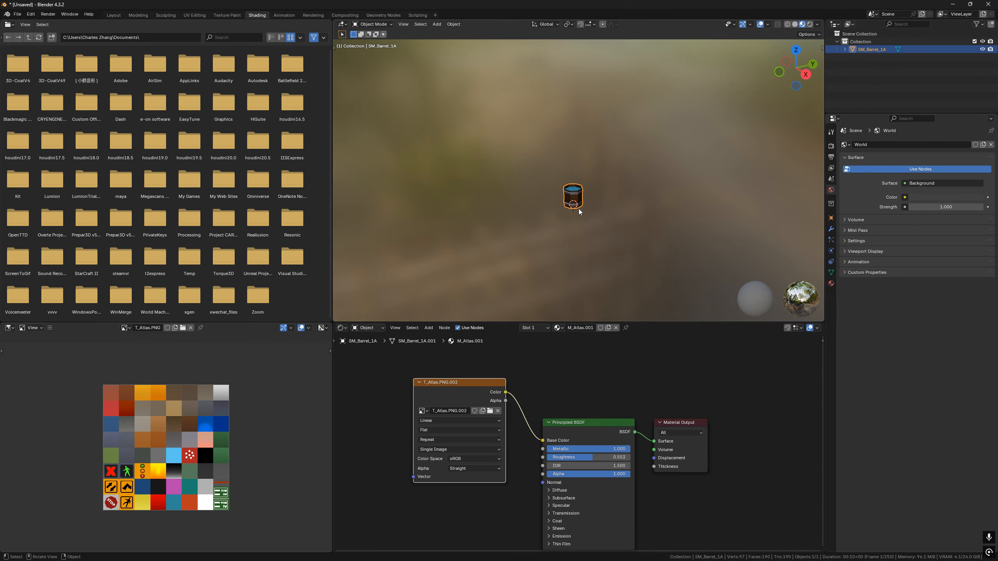
pyautogui.click(194, 15)
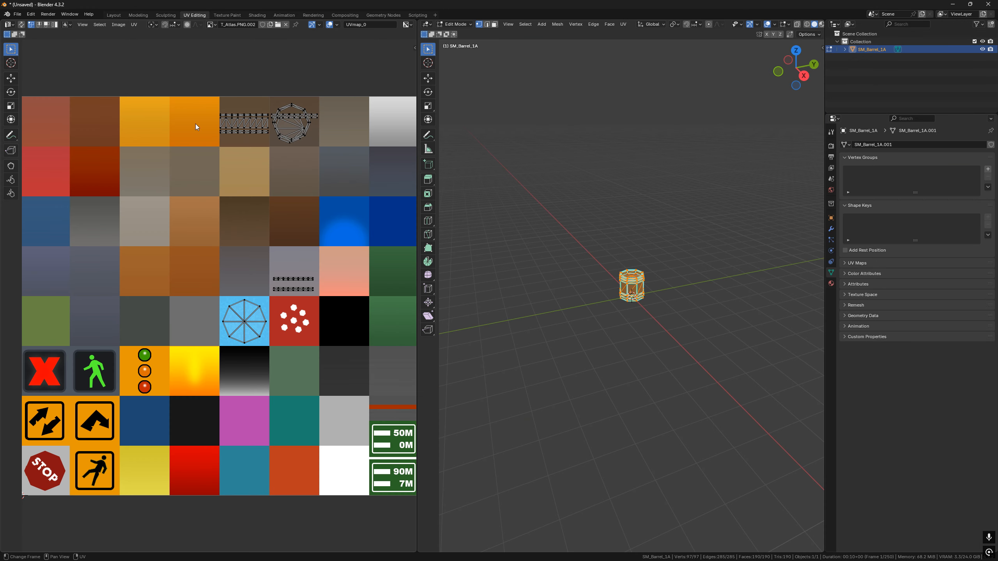
pyautogui.click(114, 15)
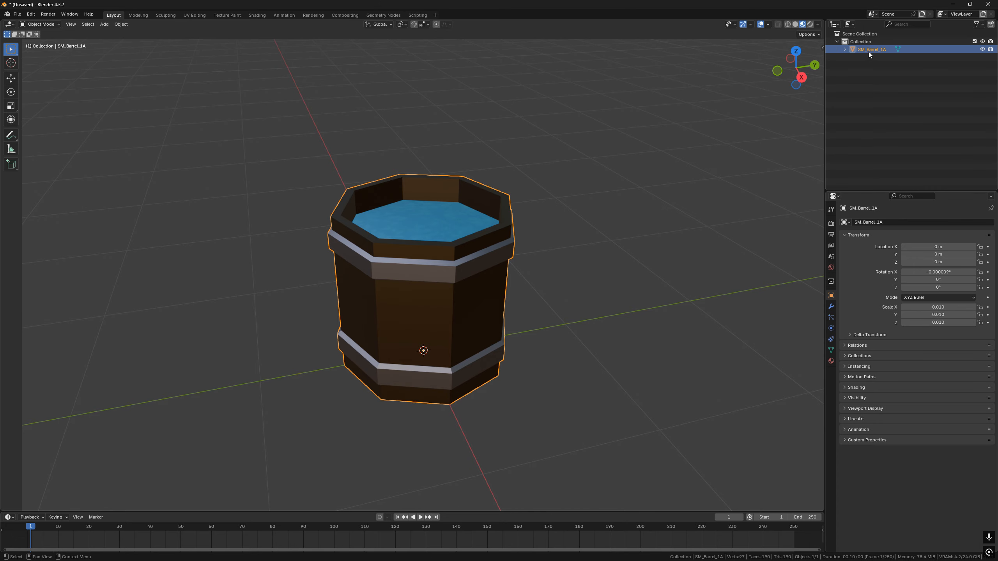
# - Switch to the Example folder in File Explorer and examine the SM_Barrel_1A.fbx and T_Atlas.PNG files
pyautogui.hotkey('alt', 'Tab')
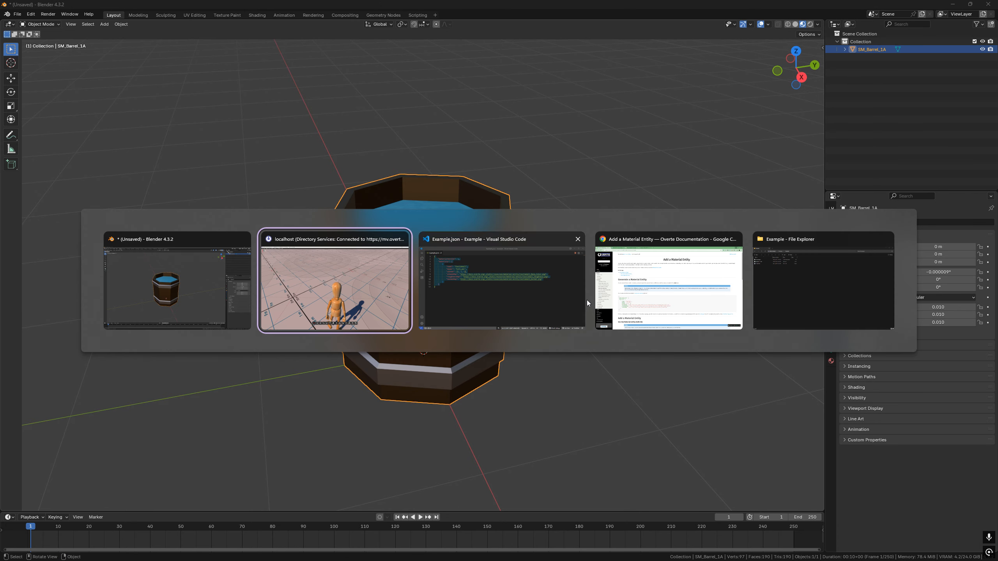
pyautogui.keyDown('alt'); pyautogui.click(782, 302); pyautogui.keyUp('alt')
pyautogui.click(236, 207)
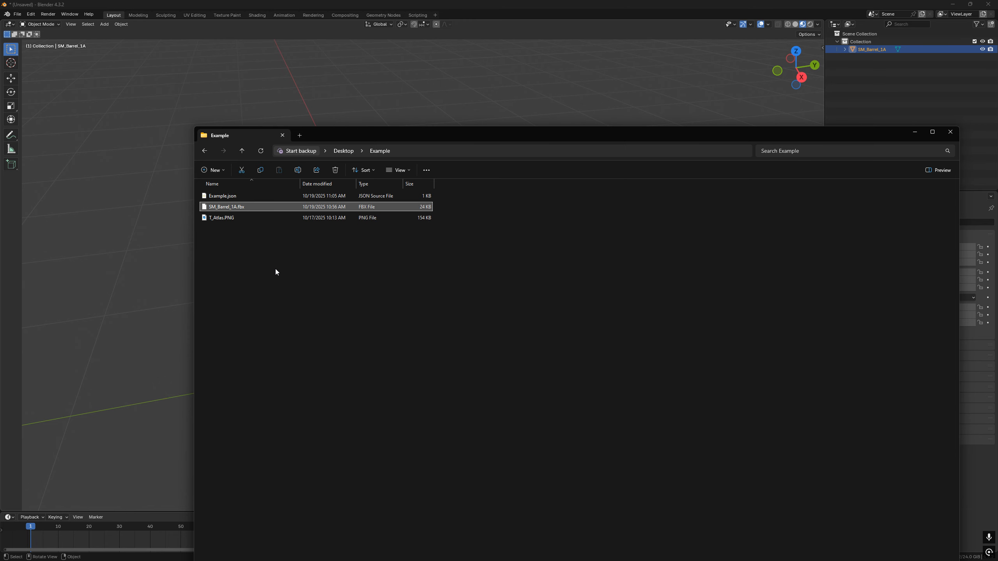
pyautogui.click(244, 220)
pyautogui.moveTo(302, 277); pyautogui.dragTo(242, 209)
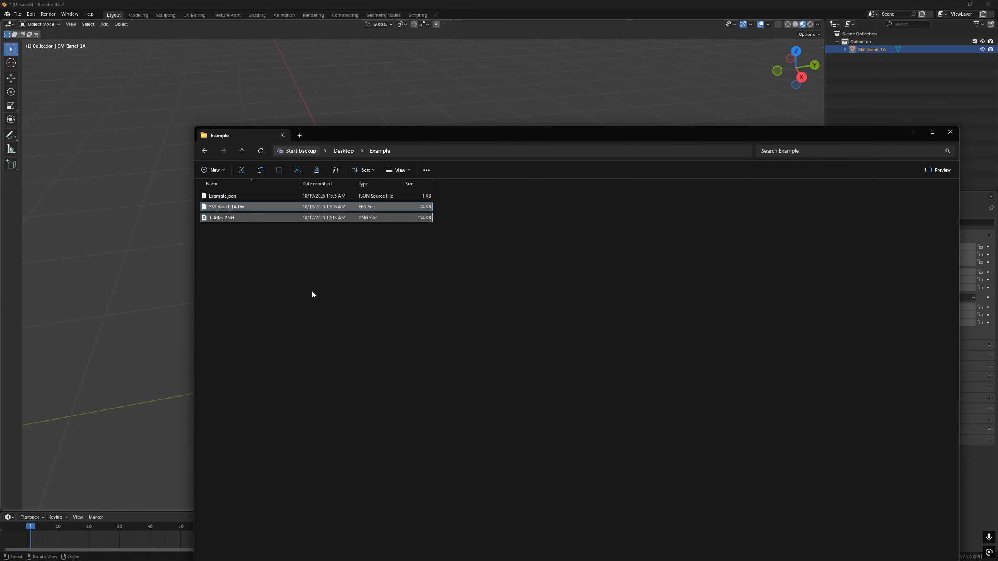
pyautogui.click(322, 292)
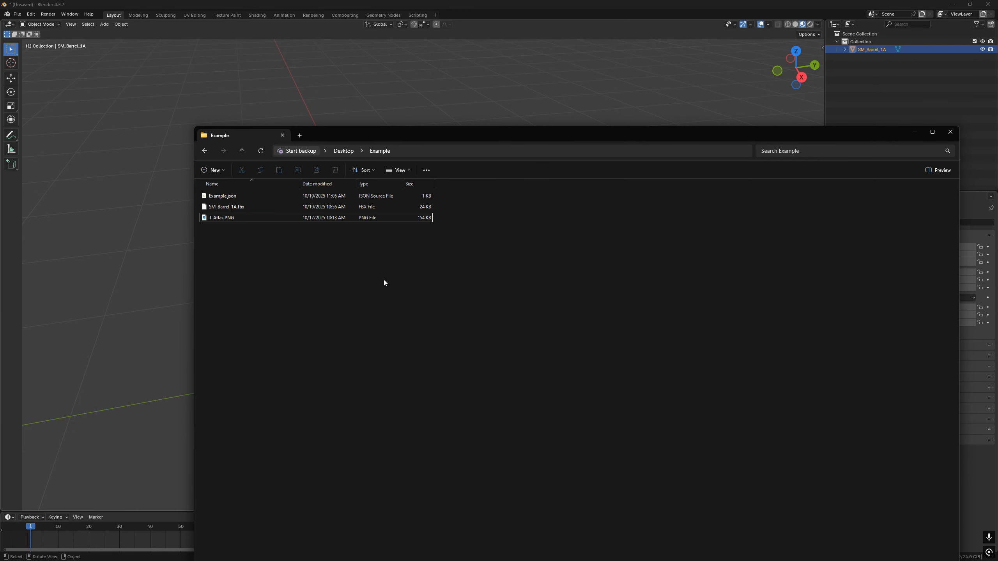
# - Open the Example folder in Visual Studio Code and create a new index.html file in it
pyautogui.rightClick(364, 279)
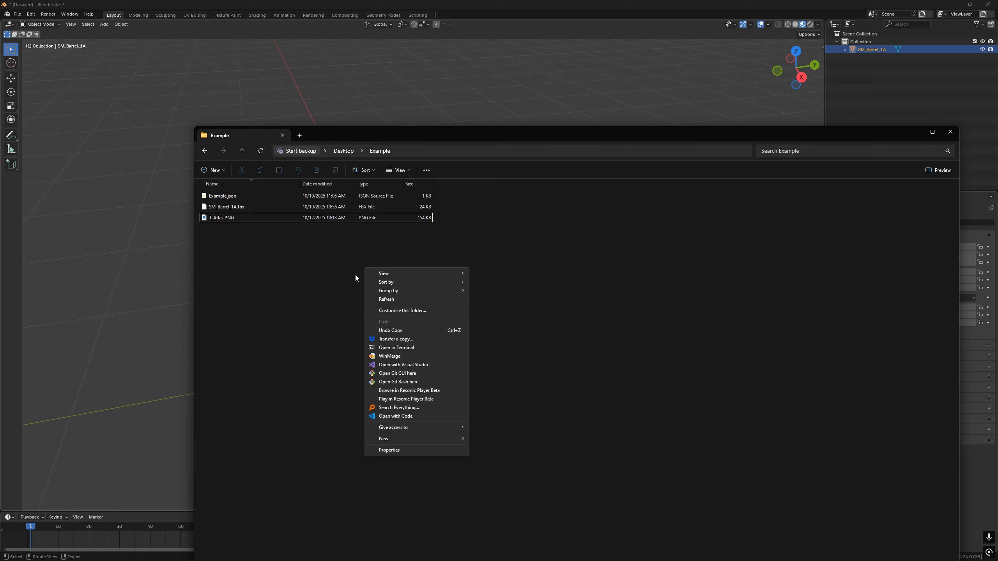
pyautogui.click(410, 419)
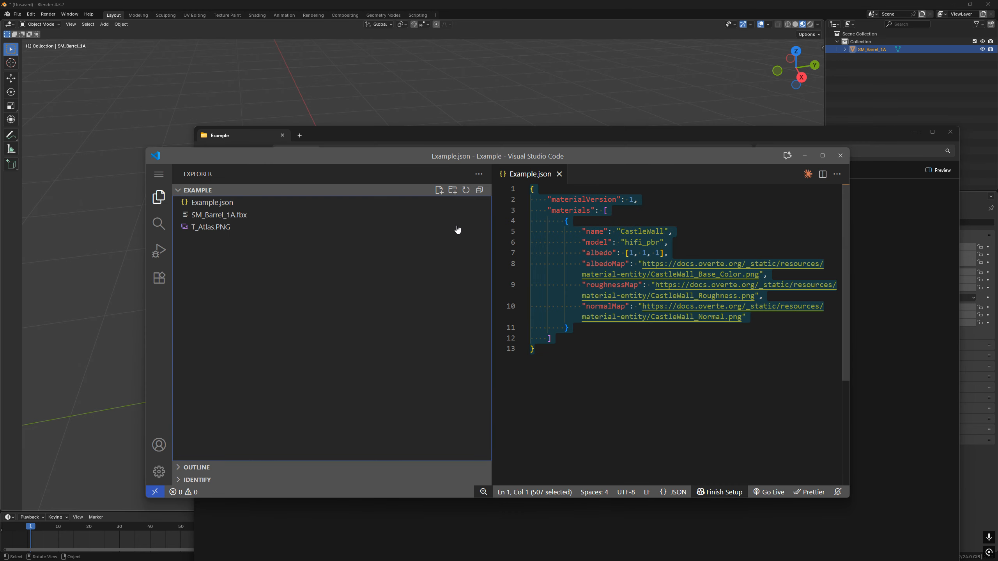
pyautogui.moveTo(491, 219); pyautogui.dragTo(384, 219)
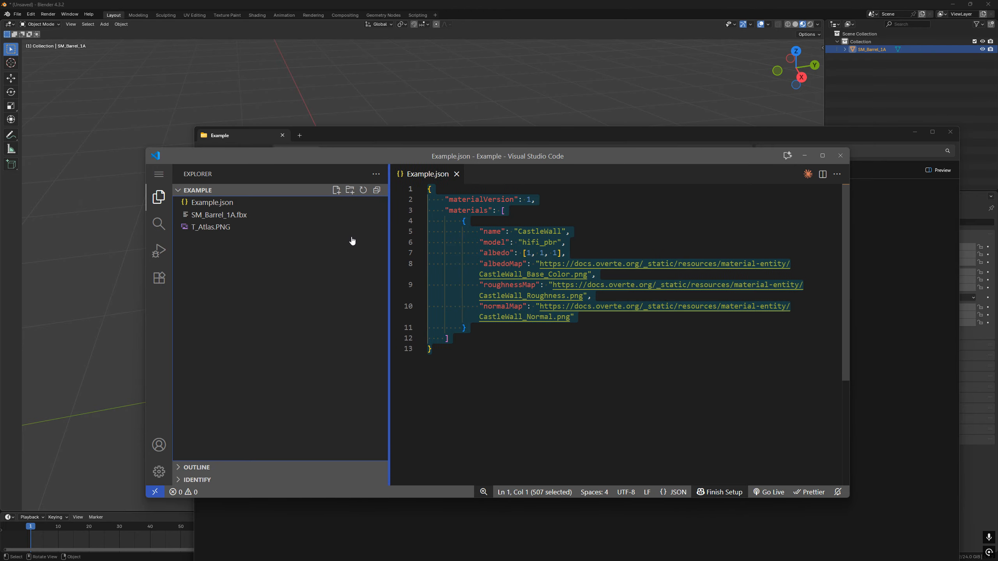
pyautogui.click(331, 190)
pyautogui.write('index.html')
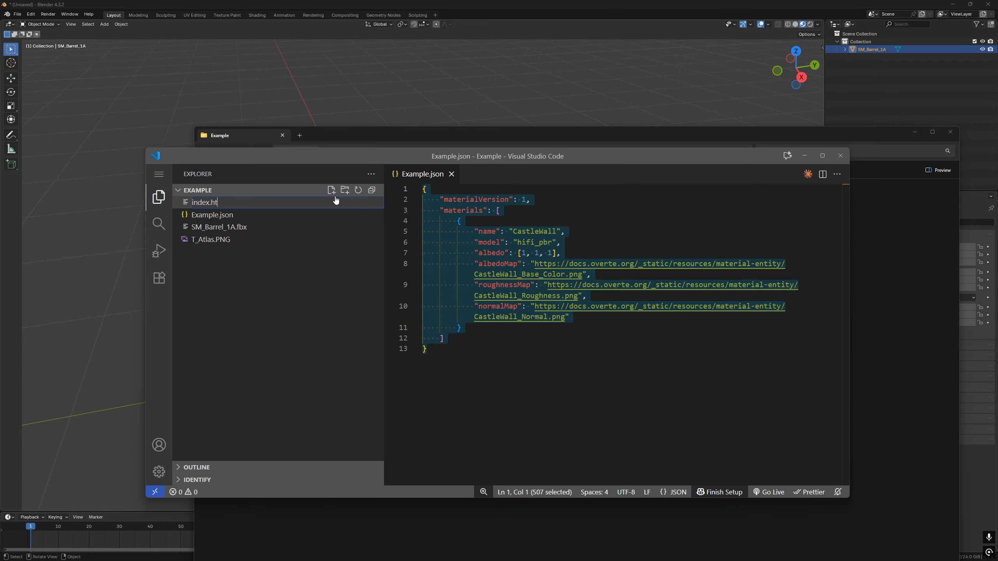
pyautogui.press('Return')
# - Serve index.html with Live Server and load 127.0.0.1:5500/Example.json in the browser
pyautogui.rightClick(298, 221)
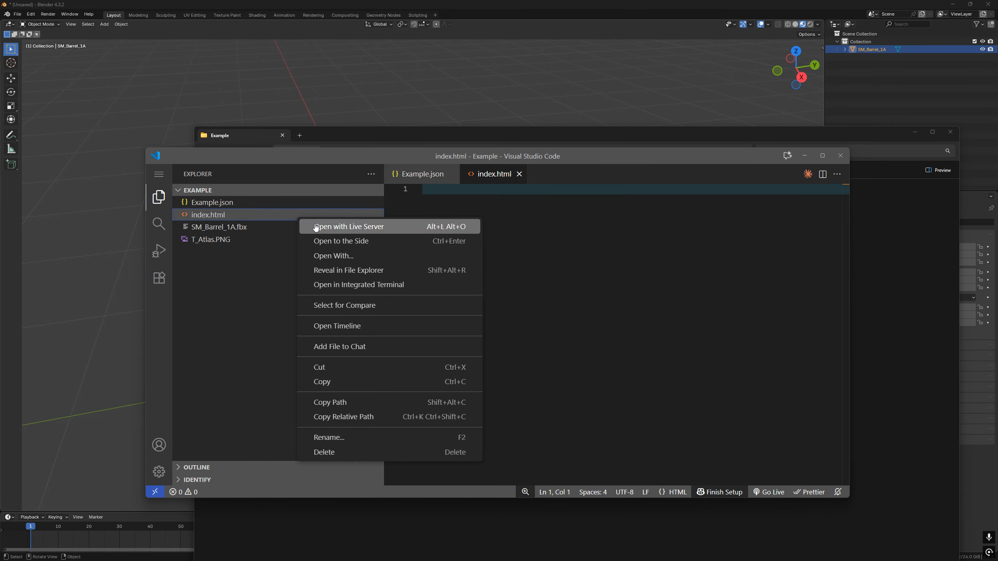
pyautogui.click(317, 226)
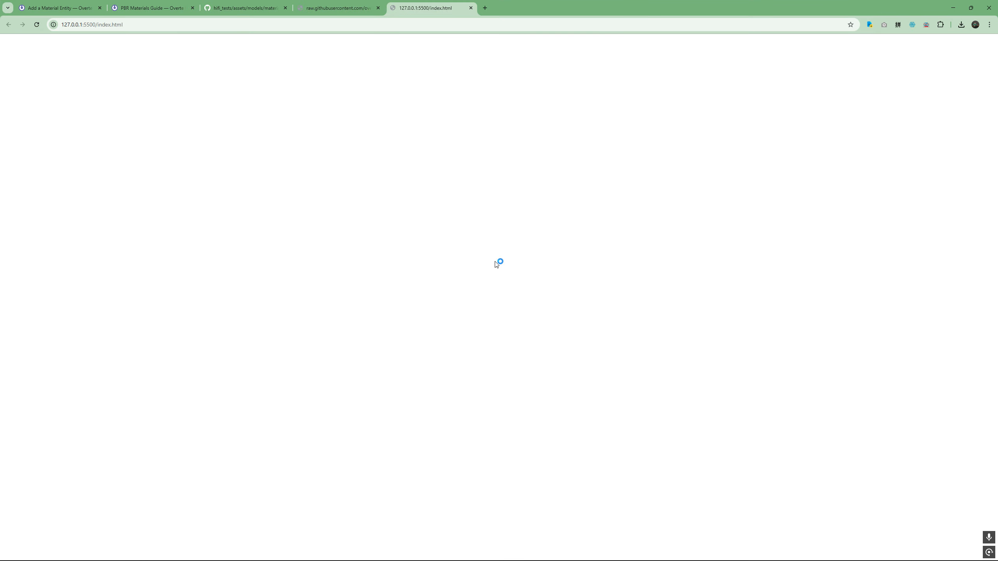
pyautogui.click(155, 27)
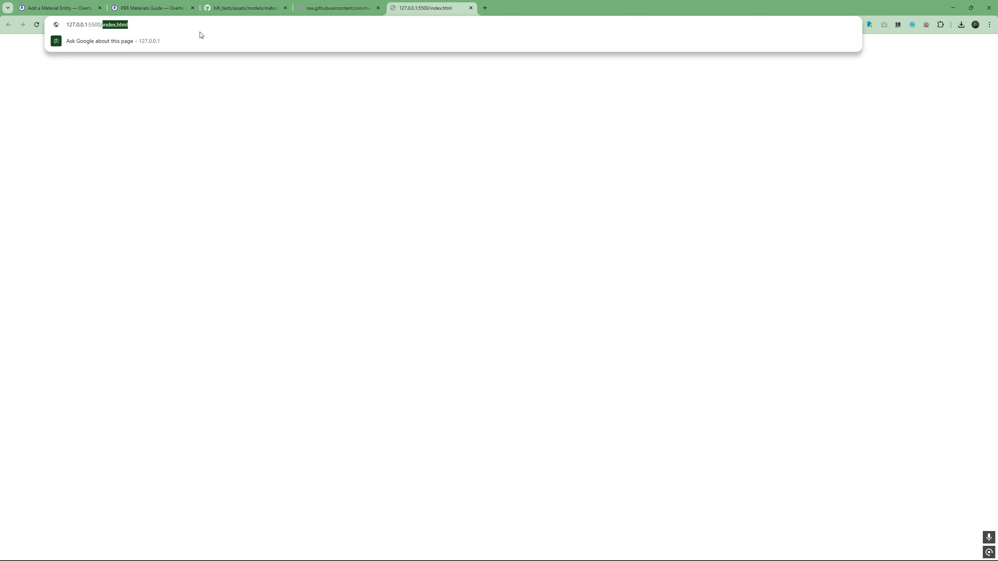
pyautogui.write('Example.json')
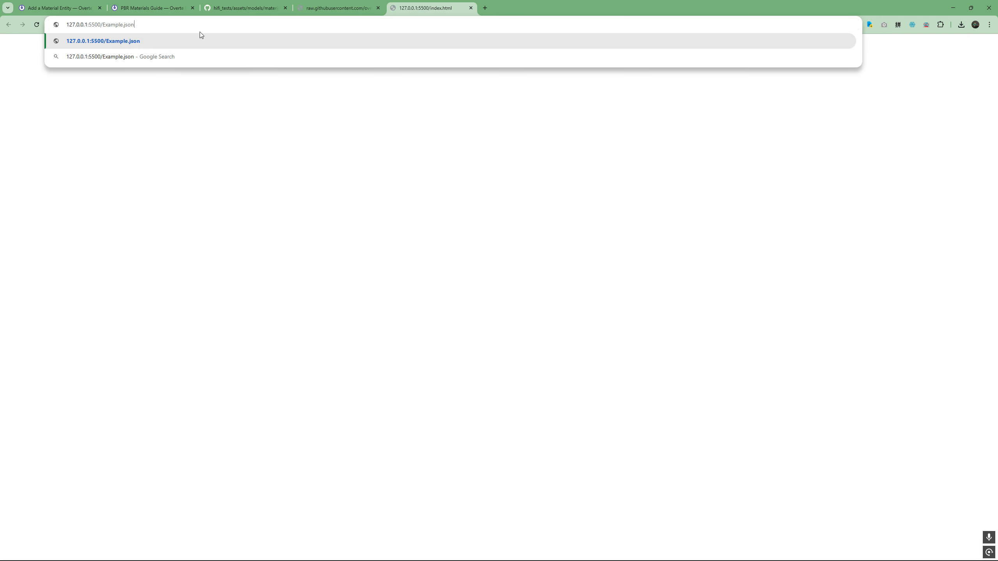
pyautogui.press('Return')
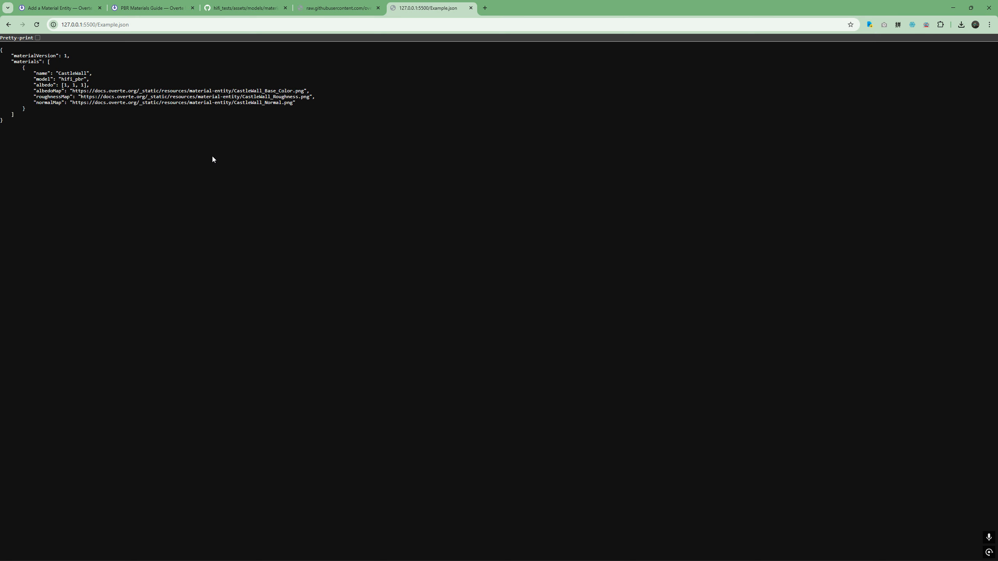
# - Switch to Overte, open the Create tools and place the Create Tools window beside the avatar
pyautogui.hotkey('alt', 'Tab')
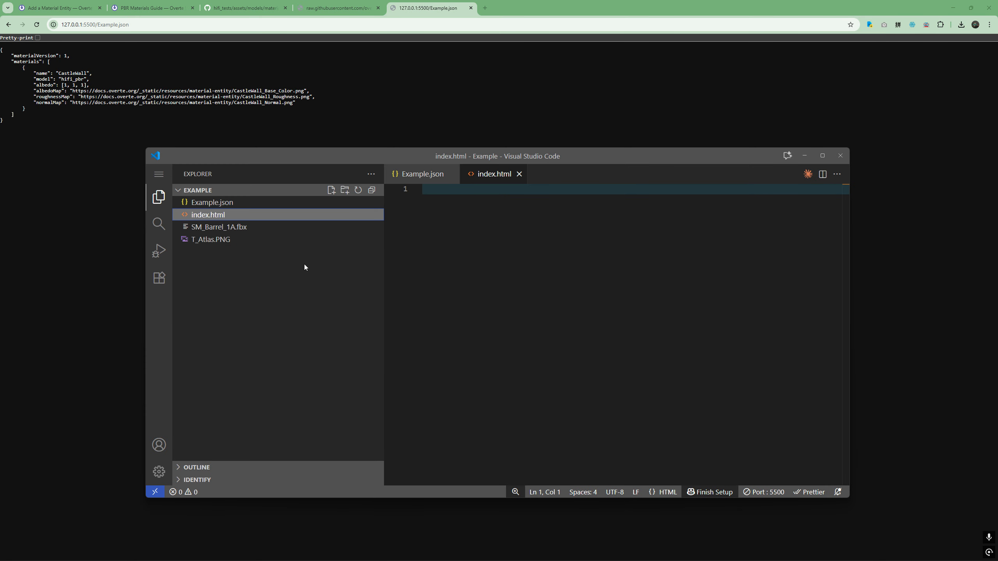
pyautogui.hotkey('alt', 'Tab')
pyautogui.hotkey('alt', 'Tab')
pyautogui.hotkey('alt', 'Tab')
pyautogui.hotkey('alt', 'Tab')
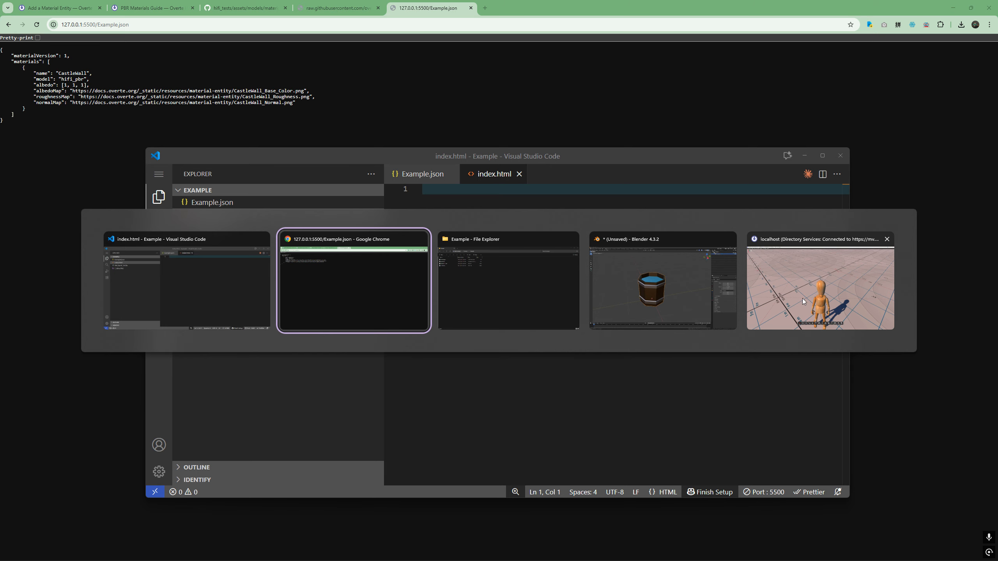
pyautogui.moveTo(526, 270); pyautogui.dragTo(550, 287, button='right')
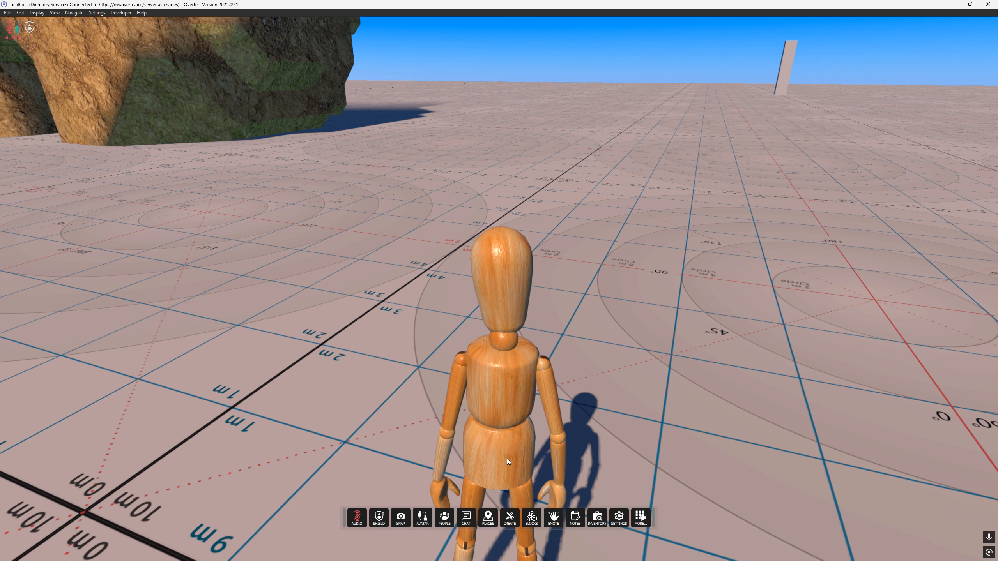
pyautogui.click(509, 517)
pyautogui.click(557, 279)
pyautogui.moveTo(581, 266); pyautogui.dragTo(656, 192)
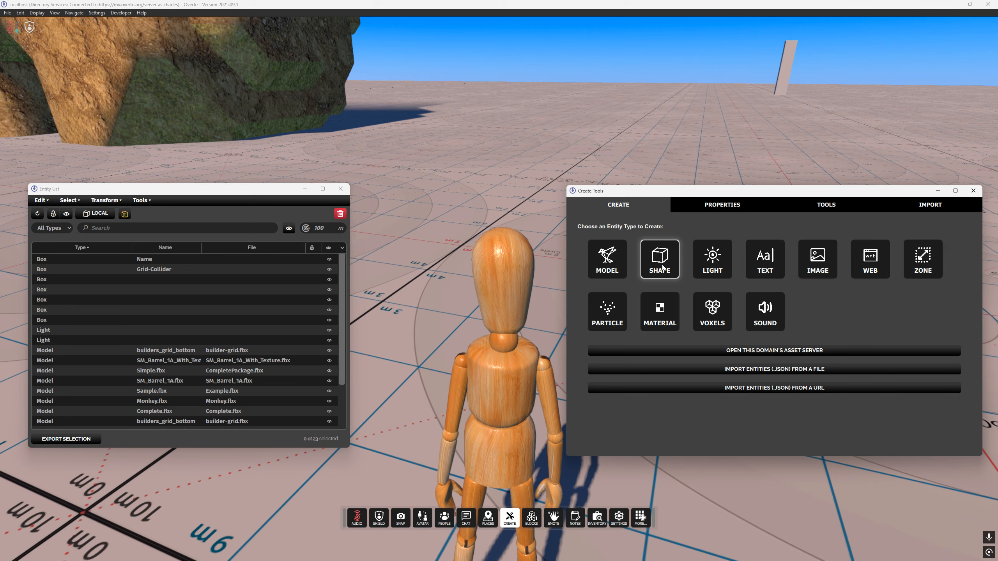
pyautogui.click(663, 268)
pyautogui.moveTo(666, 195); pyautogui.dragTo(709, 189)
pyautogui.click(616, 264)
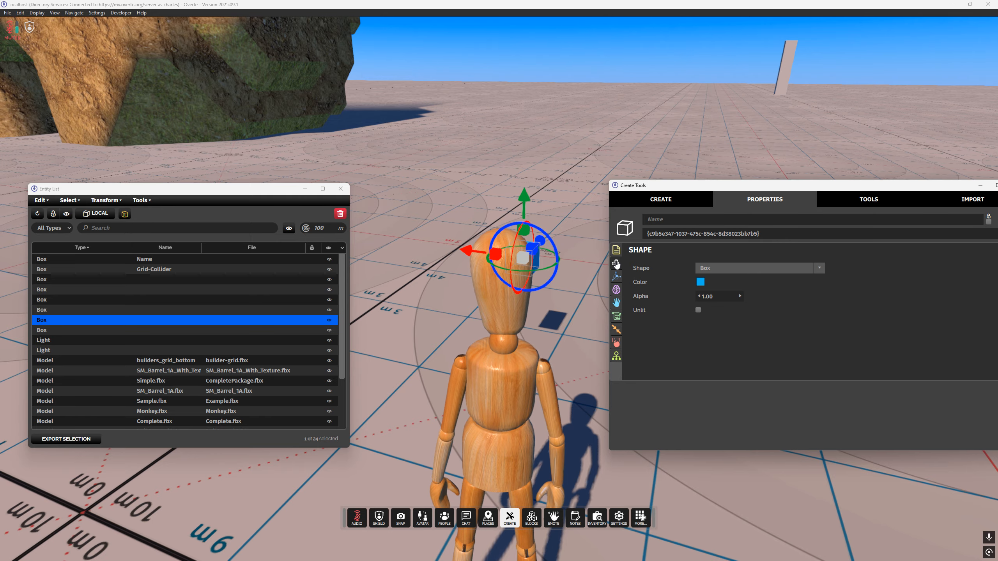
pyautogui.click(616, 252)
pyautogui.click(669, 200)
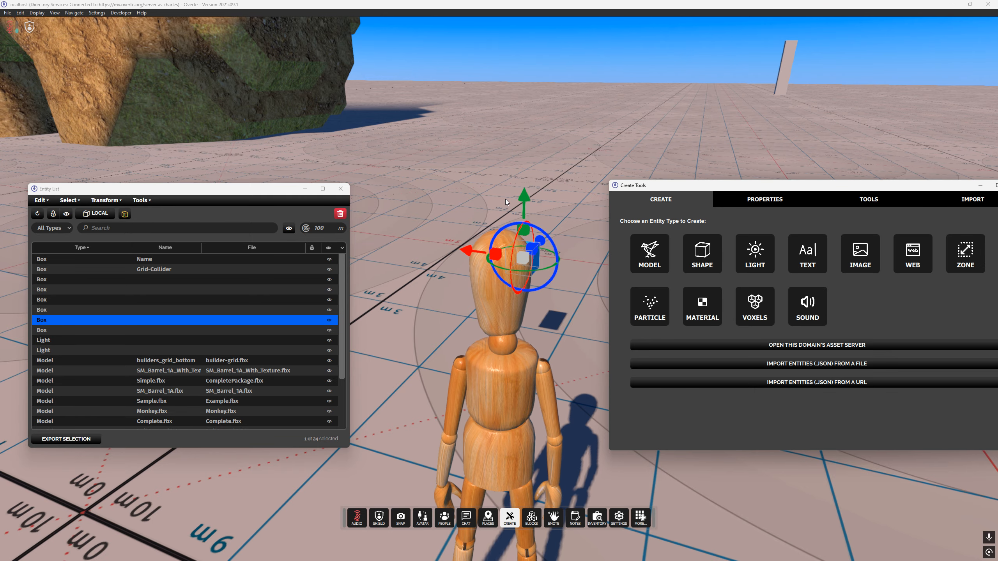
pyautogui.press('Delete')
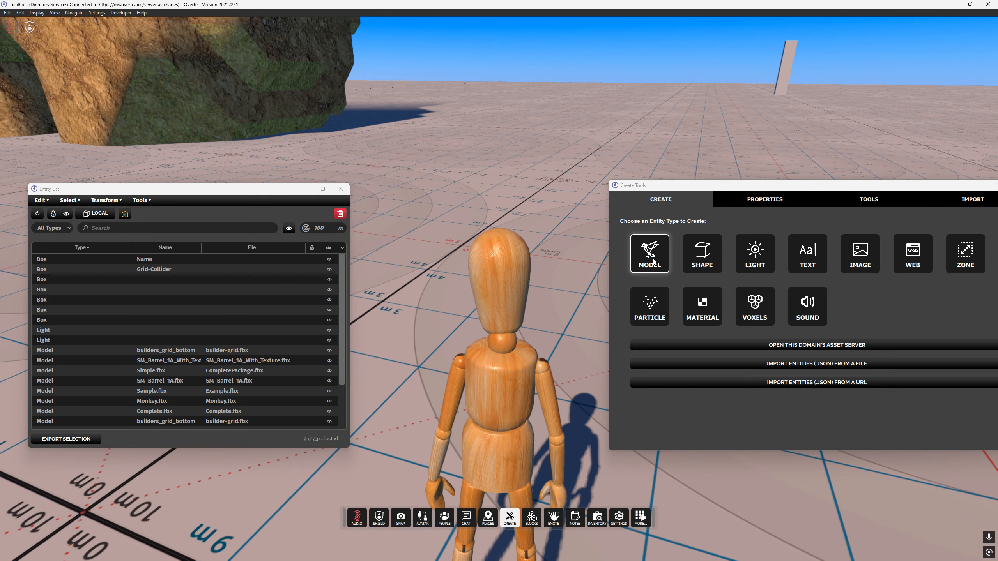
# - Start a new model entity and copy the file name SM_Barrel_1A.fbx from the Example folder in File Explorer
pyautogui.click(650, 251)
pyautogui.click(422, 261)
pyautogui.hotkey('alt', 'Tab')
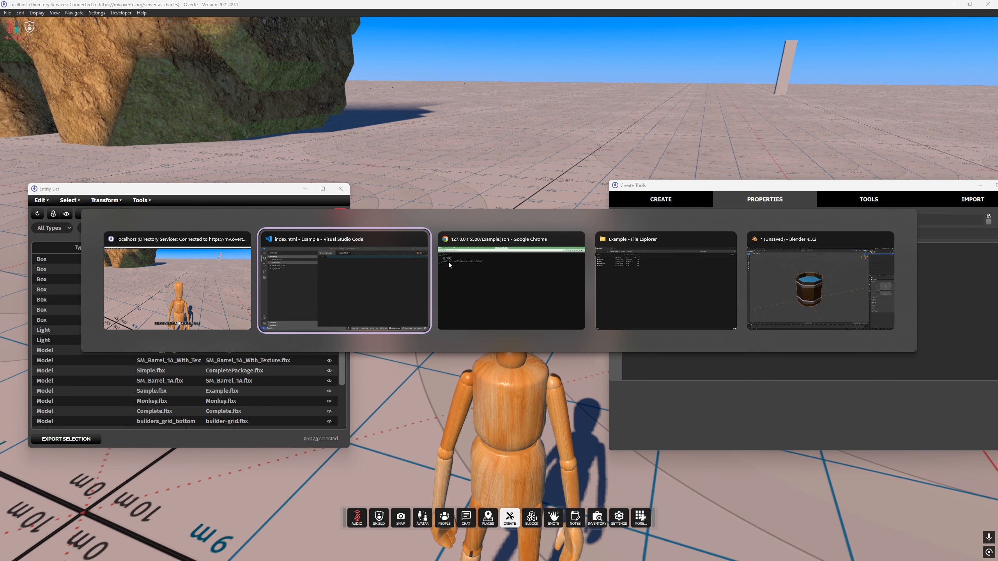
pyautogui.click(617, 278)
pyautogui.press('F2')
pyautogui.hotkey('ctrl', 'a')
pyautogui.hotkey('ctrl', 'c')
# - Switch to Chrome and change the local server address to 127.0.0.1:5500/SM_Barrel_1A.fbx
pyautogui.click(394, 324)
pyautogui.hotkey('alt', 'Tab')
pyautogui.click(403, 277)
pyautogui.hotkey('ctrl', 'l')
pyautogui.press('End')
pyautogui.press('BackSpace')
pyautogui.press('BackSpace')
pyautogui.press('BackSpace')
pyautogui.press('BackSpace')
pyautogui.press('BackSpace')
pyautogui.press('BackSpace')
pyautogui.press('BackSpace')
pyautogui.press('BackSpace')
pyautogui.press('BackSpace')
pyautogui.press('BackSpace')
pyautogui.press('BackSpace')
pyautogui.press('BackSpace')
pyautogui.hotkey('ctrl', 'v')
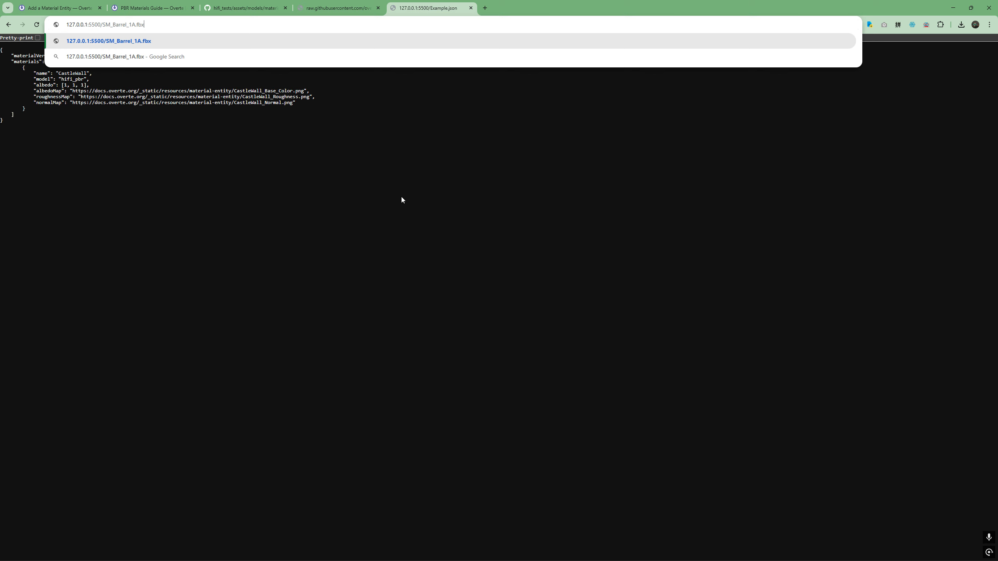
pyautogui.hotkey('alt', 'Tab')
pyautogui.click(493, 306)
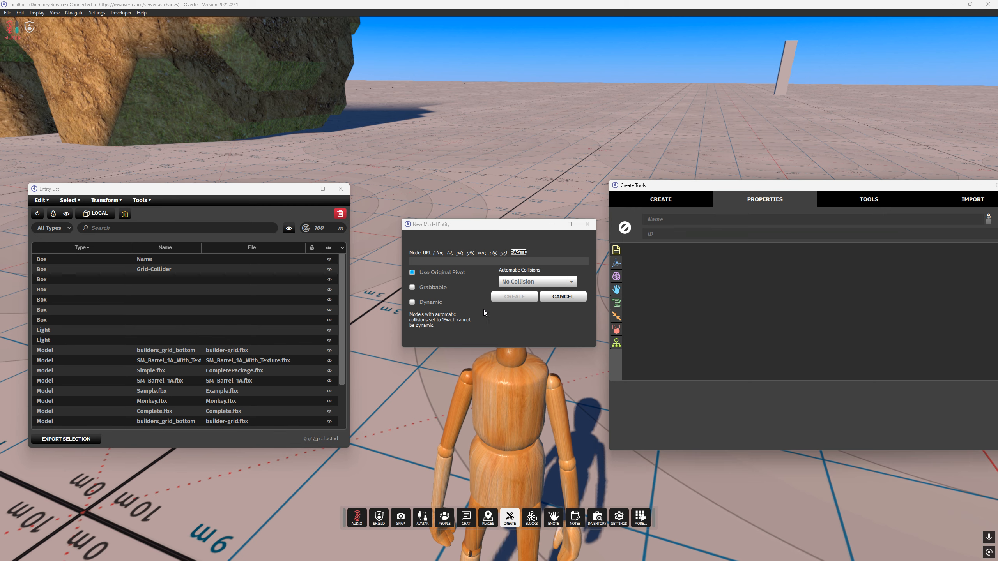
pyautogui.write('http://127.0.0.1:5500/SM_Barrel_1A.fbx')
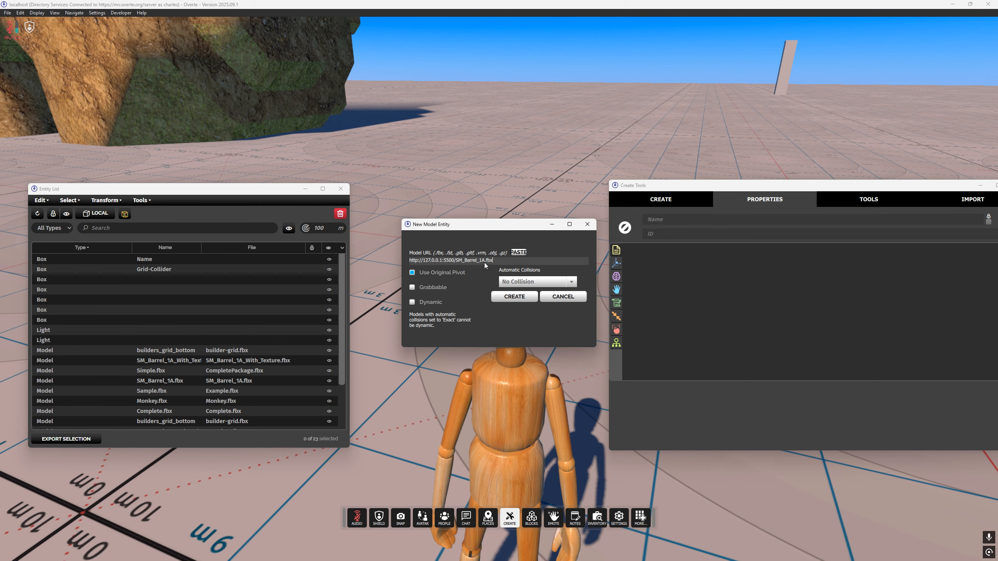
pyautogui.click(515, 297)
pyautogui.moveTo(654, 131); pyautogui.dragTo(586, 157, button='right')
pyautogui.press('d')
pyautogui.click(697, 186)
pyautogui.moveTo(697, 190); pyautogui.dragTo(647, 259)
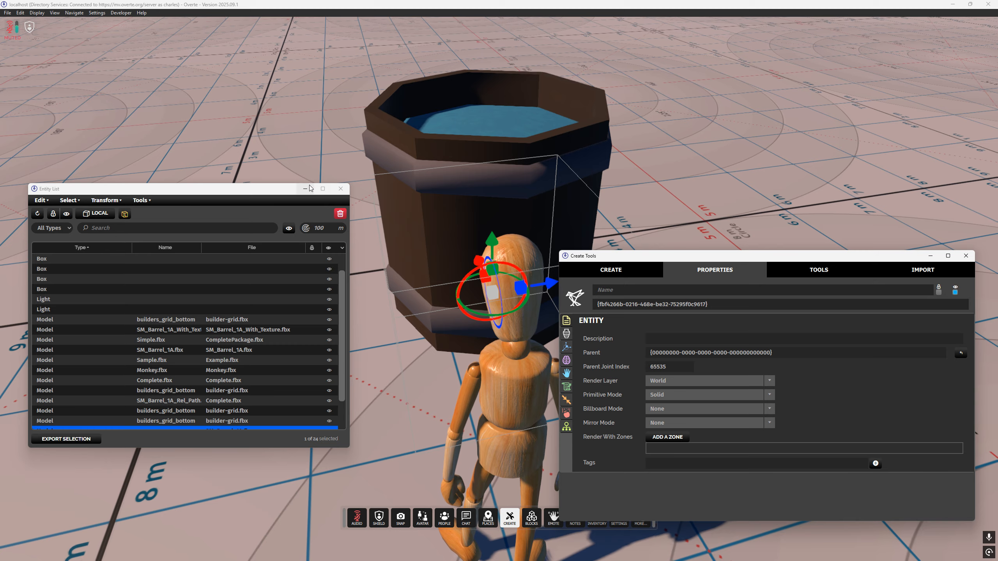
pyautogui.moveTo(485, 172); pyautogui.dragTo(574, 161, button='right')
pyautogui.press('s')
pyautogui.press('w')
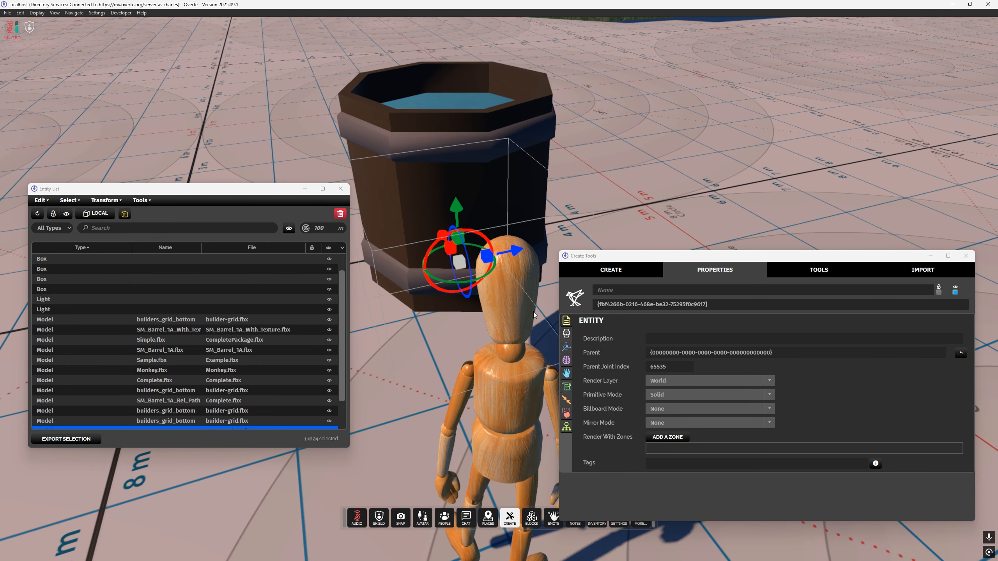
# - Start a new material entity and copy the file name Example.json from the Example folder in File Explorer
pyautogui.click(570, 271)
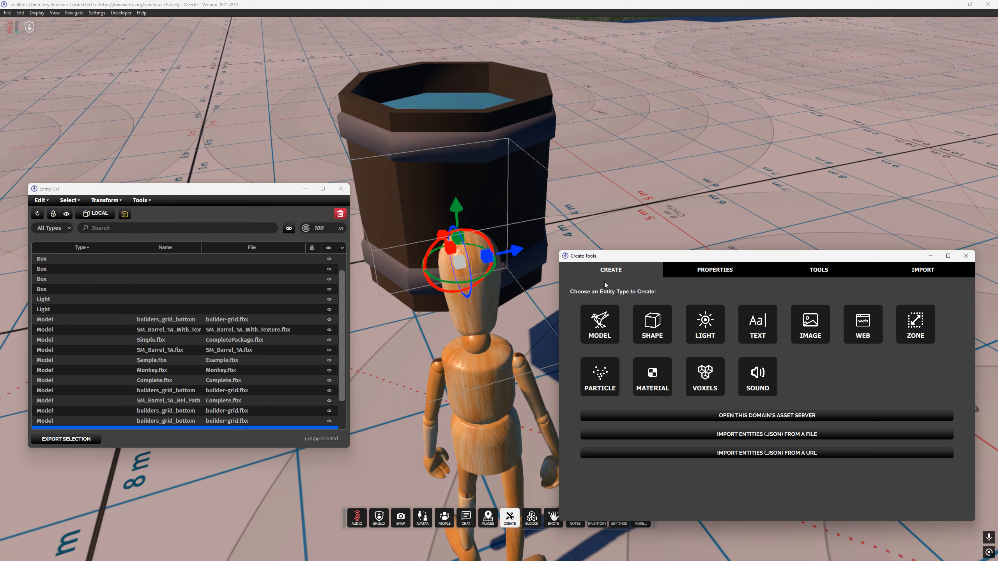
pyautogui.click(654, 379)
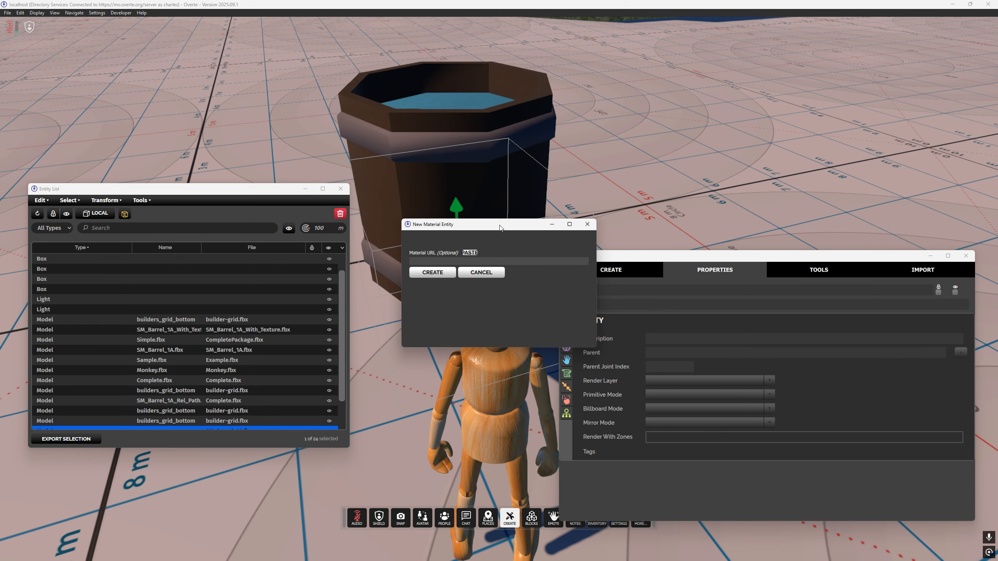
pyautogui.hotkey('alt', 'Tab')
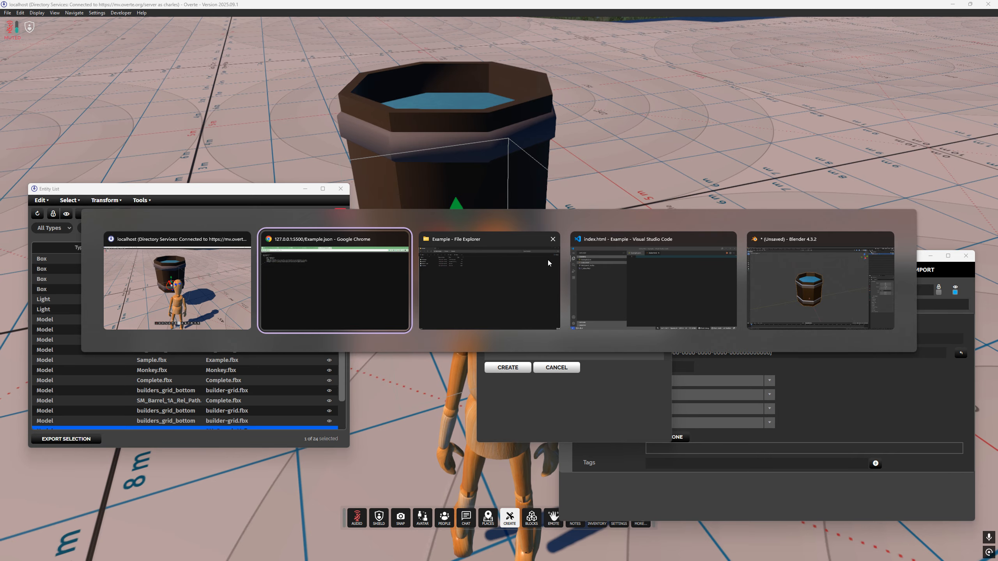
pyautogui.click(469, 278)
pyautogui.click(232, 197)
pyautogui.press('F2')
pyautogui.hotkey('ctrl', 'c')
pyautogui.click(916, 134)
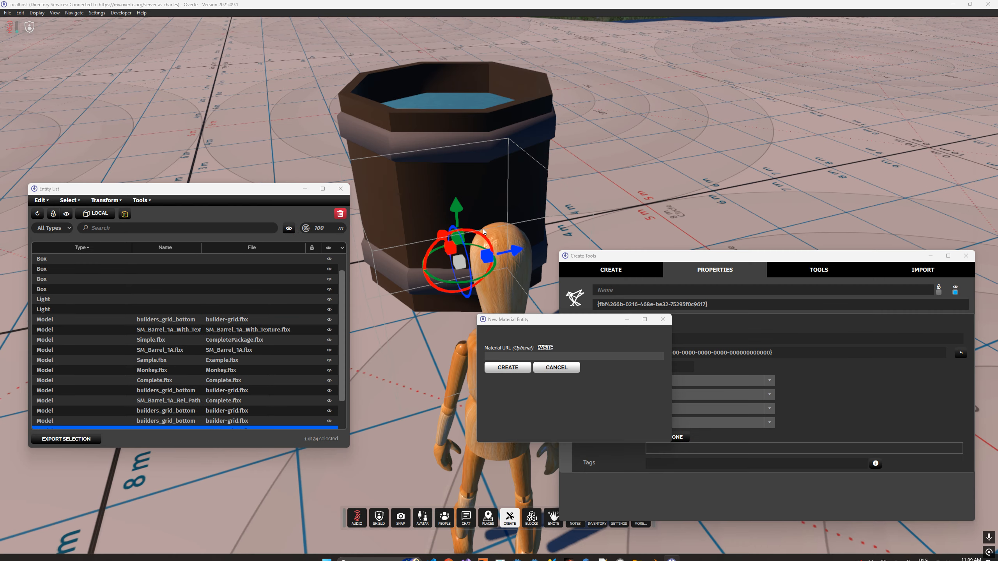
# - Switch to Chrome, replace the file name in the local server address with Example.json and copy the full address
pyautogui.hotkey('alt', 'Tab')
pyautogui.press('Left')
pyautogui.hotkey('shift', 'End')
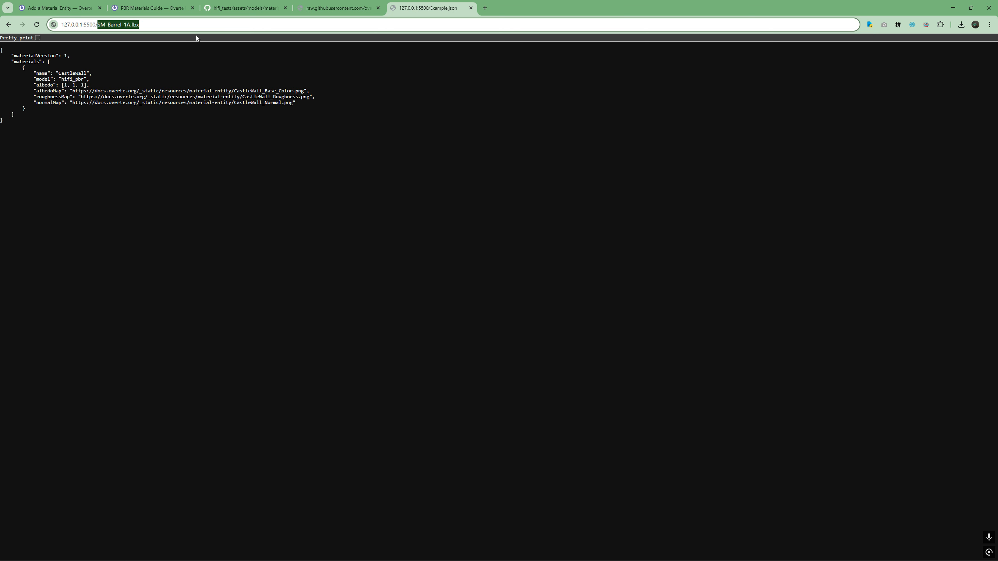
pyautogui.hotkey('ctrl', 'v')
pyautogui.hotkey('ctrl', 'a')
pyautogui.hotkey('alt', 'Tab')
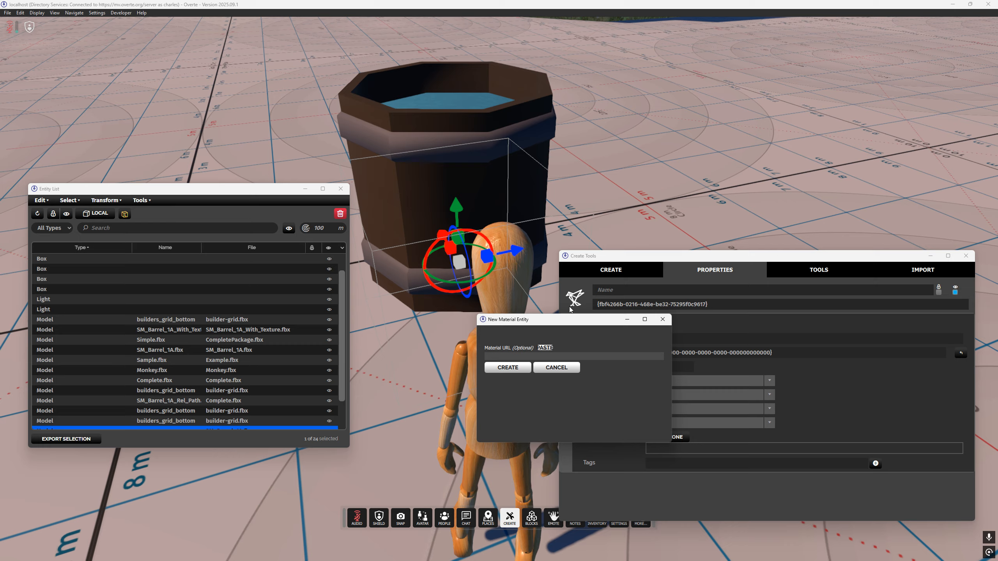
pyautogui.moveTo(548, 315); pyautogui.dragTo(480, 347)
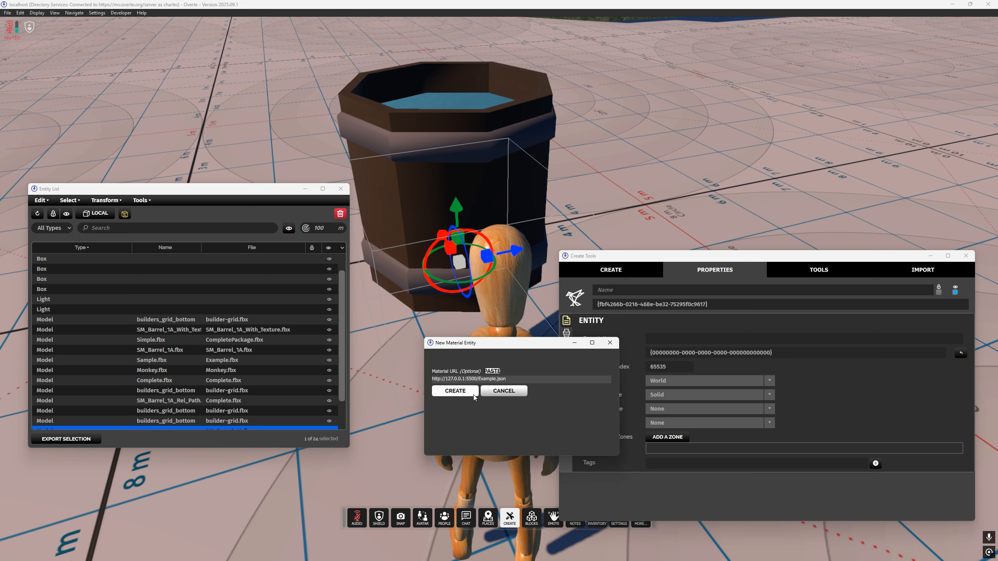
pyautogui.click(455, 390)
pyautogui.moveTo(573, 188); pyautogui.dragTo(666, 194)
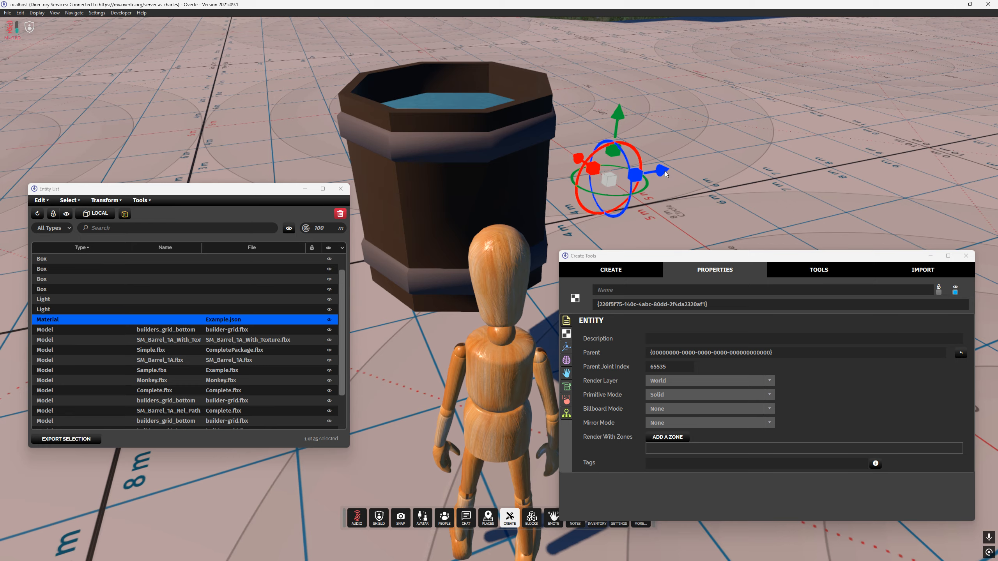
# - Set the material entity's Parent to the barrel model's ID, {fbf4266b-0216-468e-be32-75295f0c9617}, and examine the barrel's surface
pyautogui.click(455, 175)
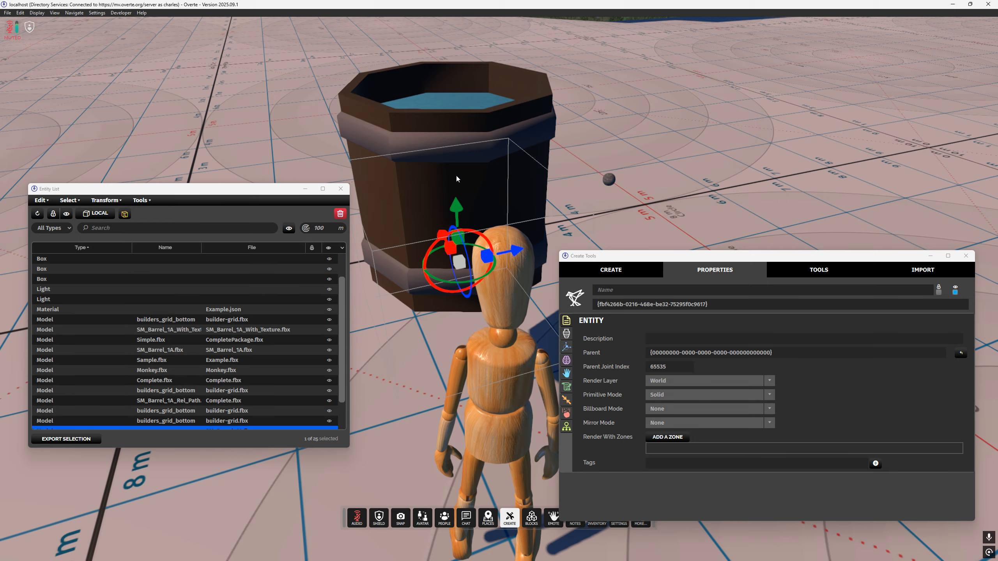
pyautogui.click(608, 179)
pyautogui.click(735, 353)
pyautogui.hotkey('ctrl', 'a')
pyautogui.write('{fbf4266b-0216-468e-be32-75295f0c9617}')
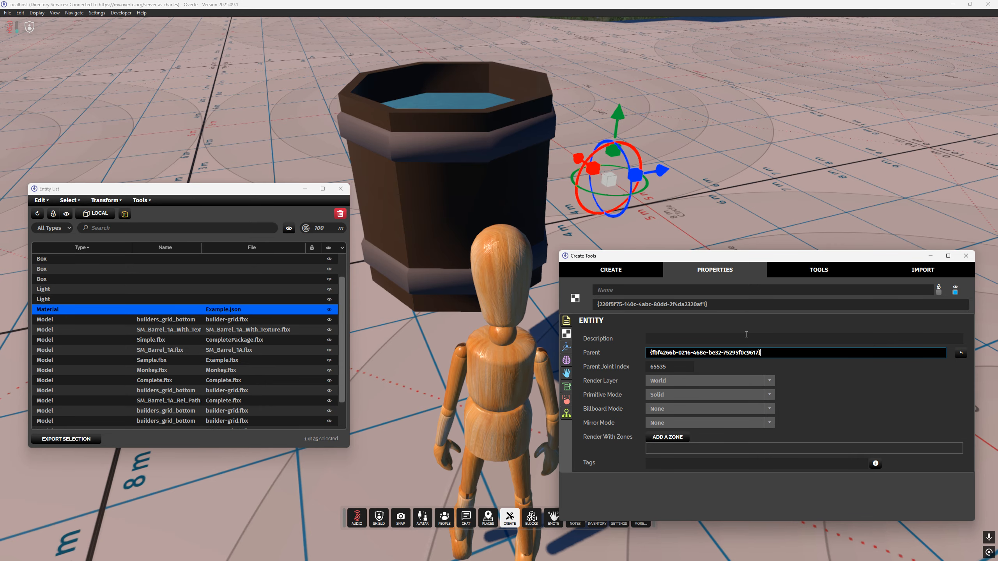
pyautogui.click(745, 339)
pyautogui.click(679, 212)
pyautogui.press('s')
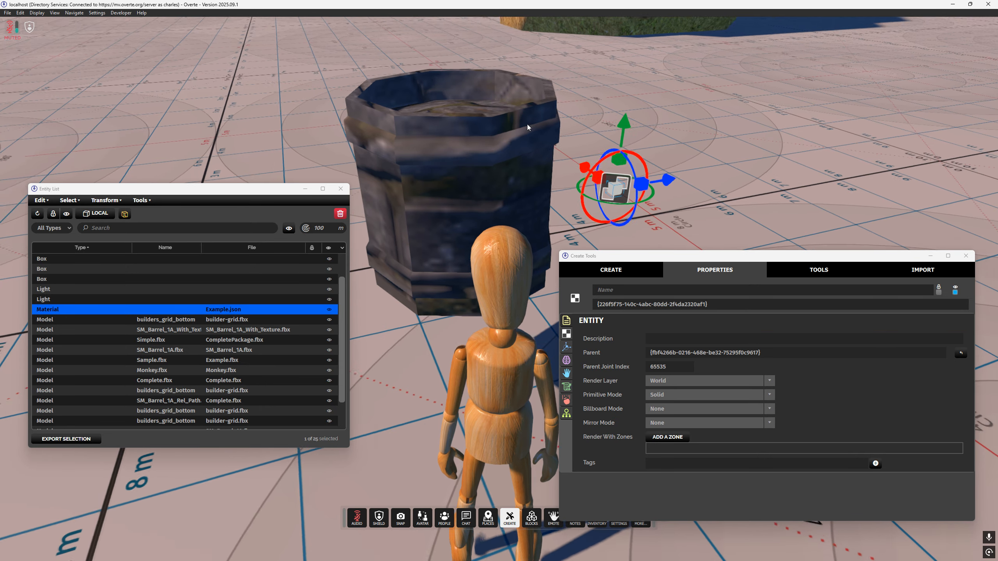
pyautogui.press('w')
pyautogui.moveTo(526, 136); pyautogui.dragTo(554, 136, button='right')
pyautogui.press('s')
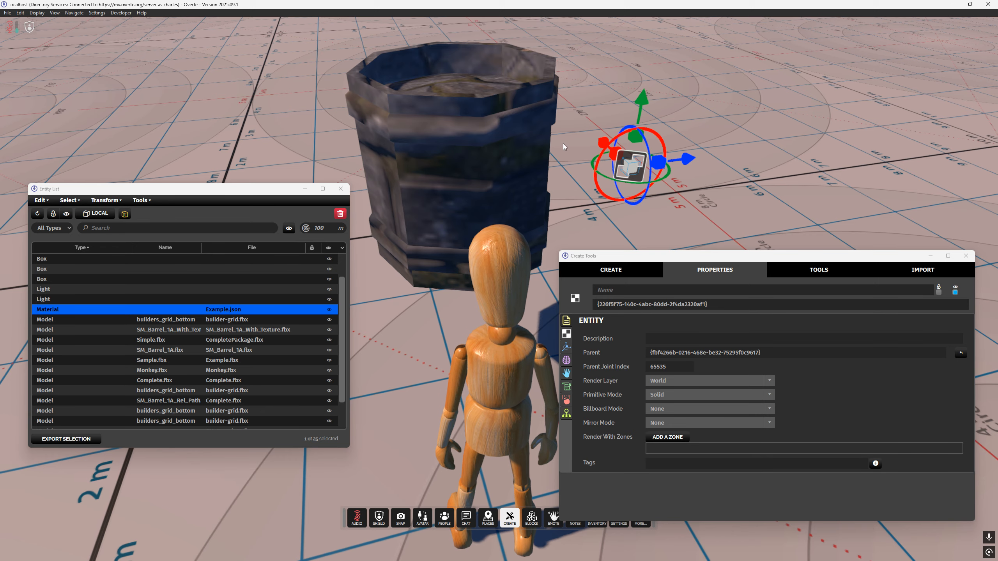
# - Switch to Visual Studio Code, show Example.json and widen the editor area
pyautogui.hotkey('alt', 'Tab')
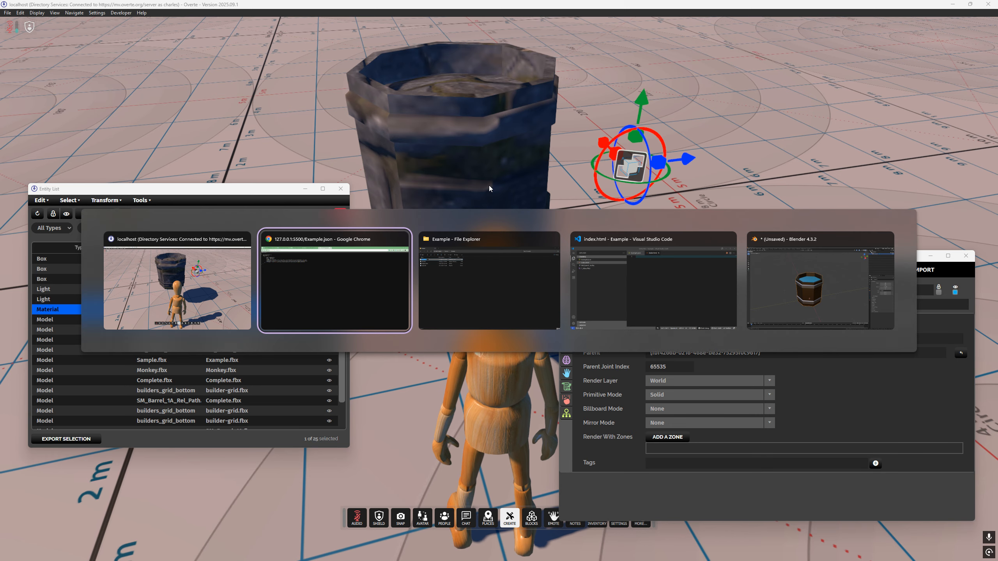
pyautogui.click(655, 286)
pyautogui.click(434, 181)
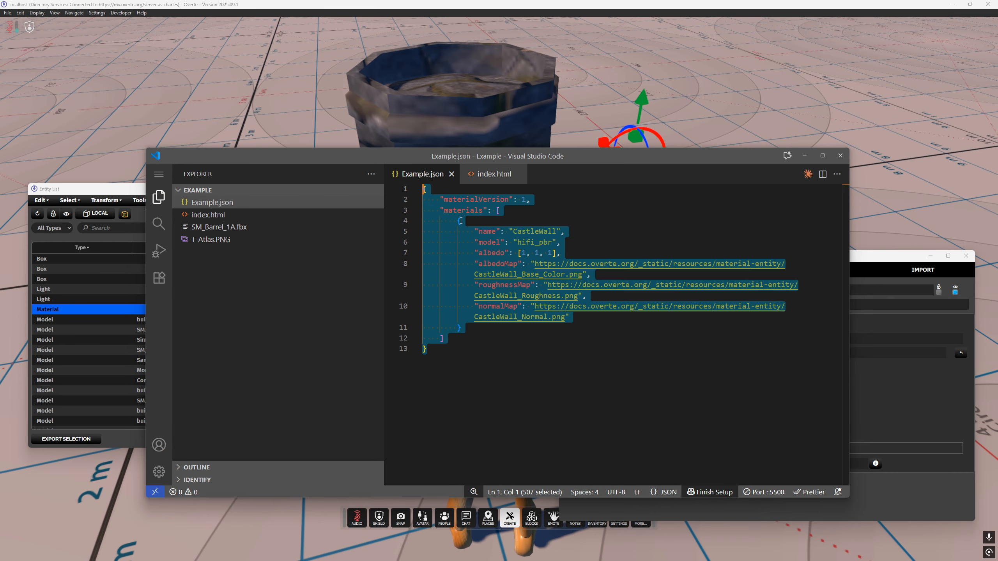
pyautogui.click(539, 253)
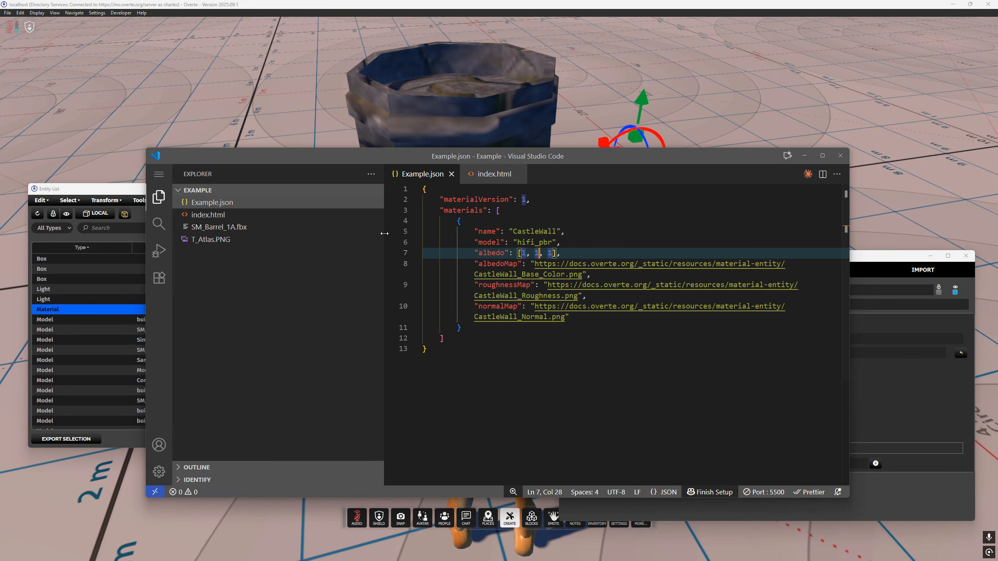
pyautogui.moveTo(383, 237); pyautogui.dragTo(303, 251)
# - Delete the roughnessMap and normalMap entries from the CastleWall material in Example.json
pyautogui.press('Down')
pyautogui.press('Down')
pyautogui.press('Down')
pyautogui.press('End')
pyautogui.hotkey('shift', 'Up')
pyautogui.hotkey('shift', 'Up')
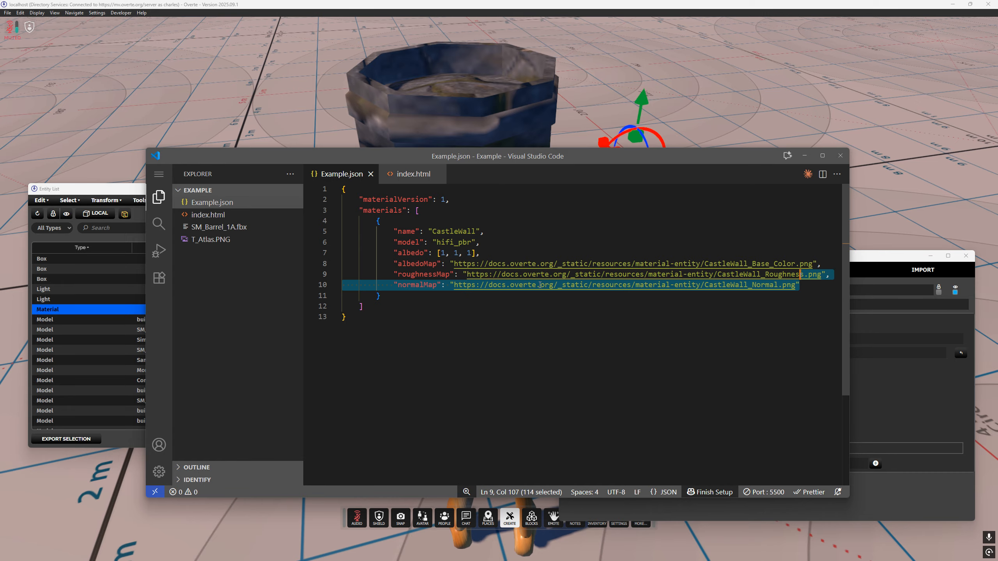
pyautogui.press('BackSpace')
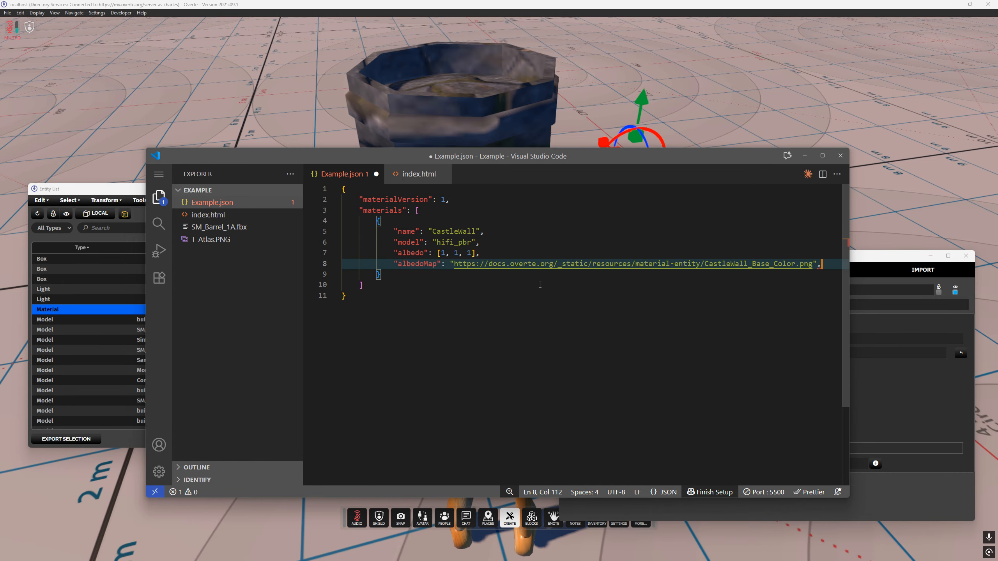
# - Switch to Chrome, change the served file's address to 127.0.0.1:5500/T_Atlas.PNG, and return to Visual Studio Code
pyautogui.click(212, 239)
pyautogui.click(449, 174)
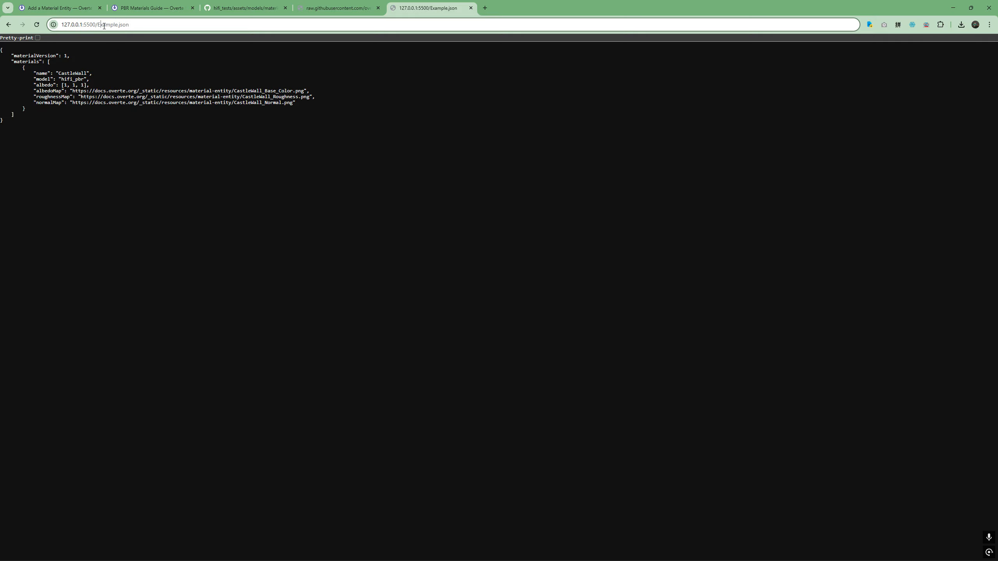
pyautogui.hotkey('shift', 'End')
pyautogui.write('T_Atlas.PNG')
pyautogui.hotkey('alt', 'Tab')
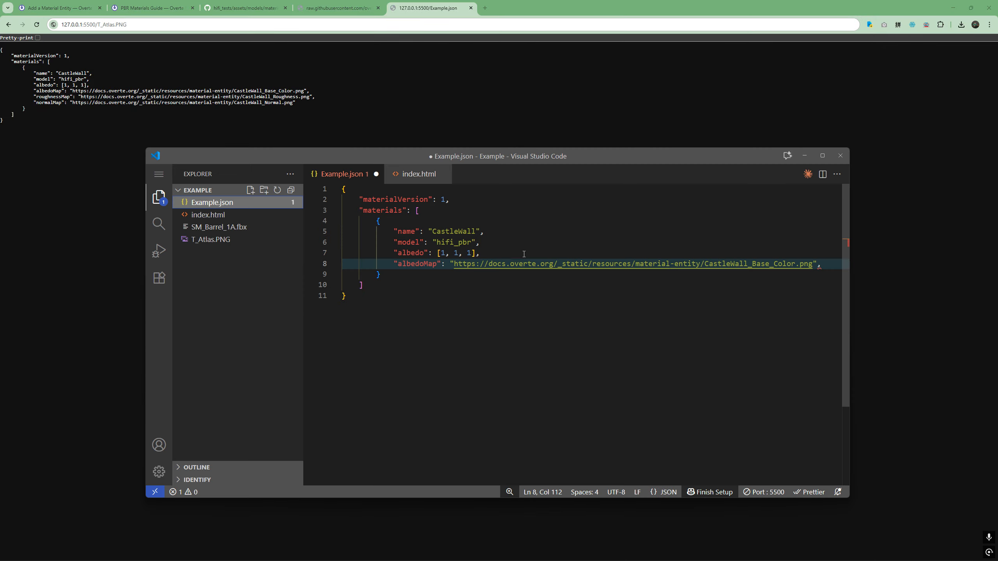
pyautogui.click(455, 264)
pyautogui.write('http://127.0.0.1:5500/T_Atlas.PNG')
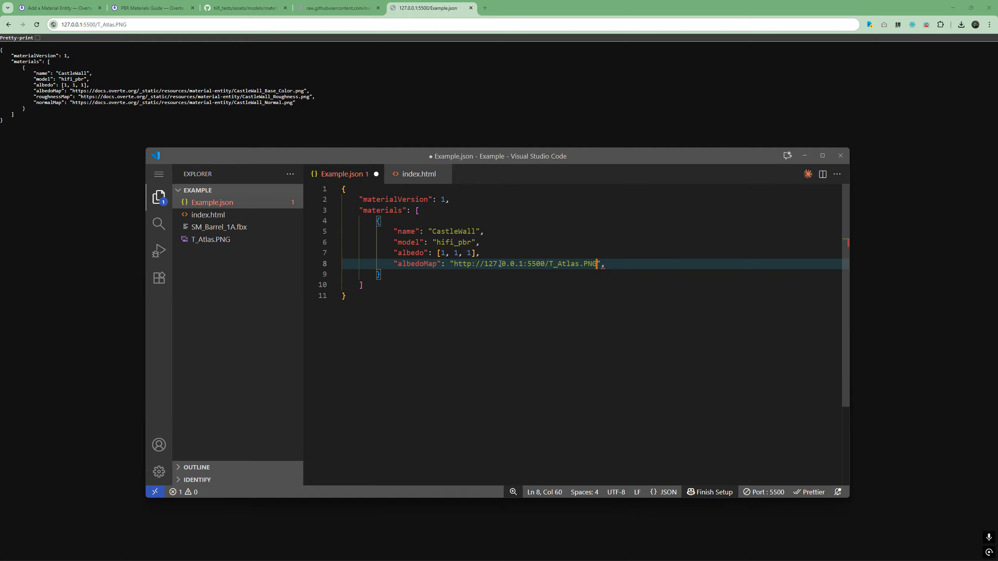
pyautogui.press('BackSpace')
pyautogui.hotkey('ctrl', 's')
pyautogui.doubleClick(459, 232)
pyautogui.write('MyBarr')
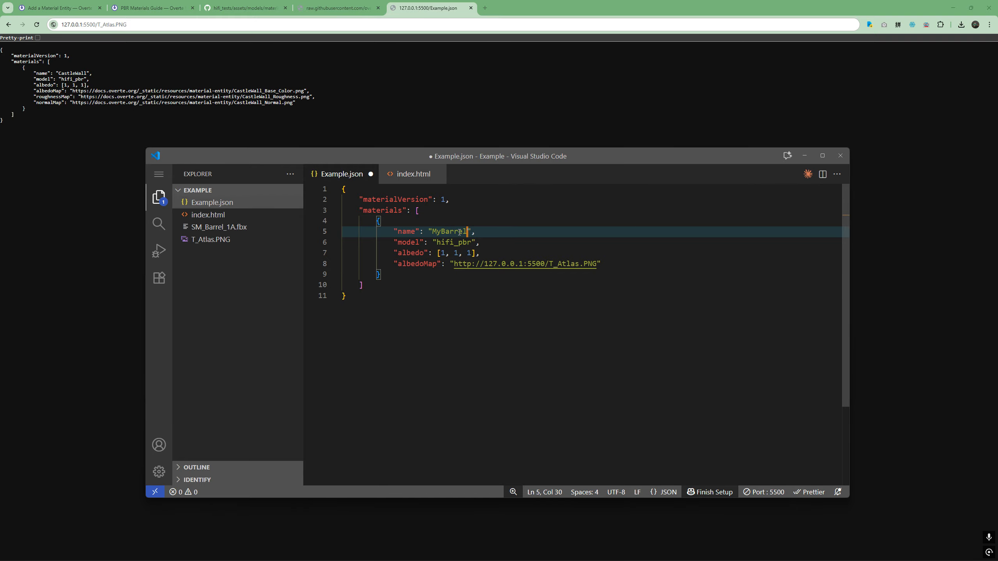
# - Switch to Overte and reload the content, clearing all caches
pyautogui.hotkey('alt', 'Tab')
pyautogui.hotkey('alt', 'Tab')
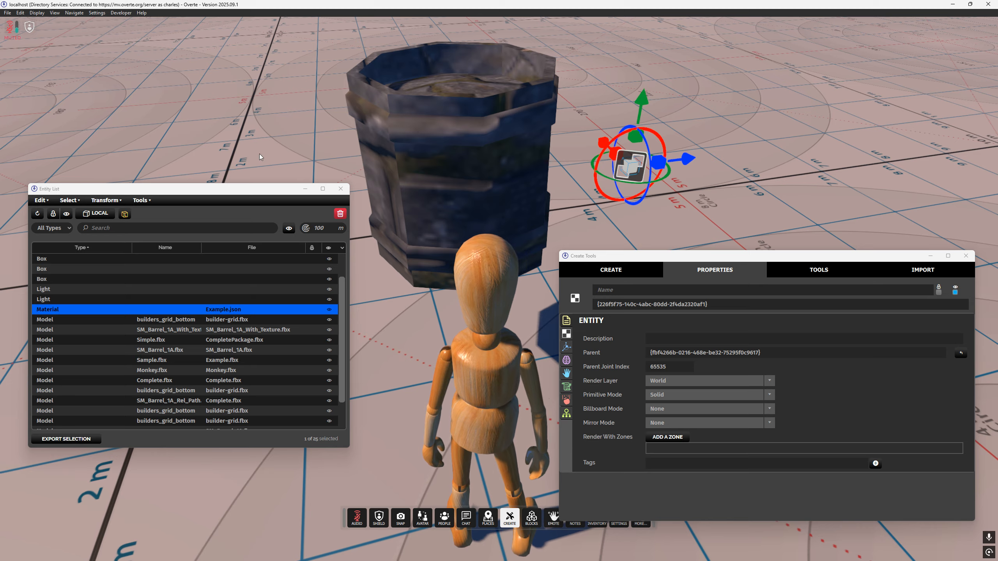
pyautogui.click(622, 274)
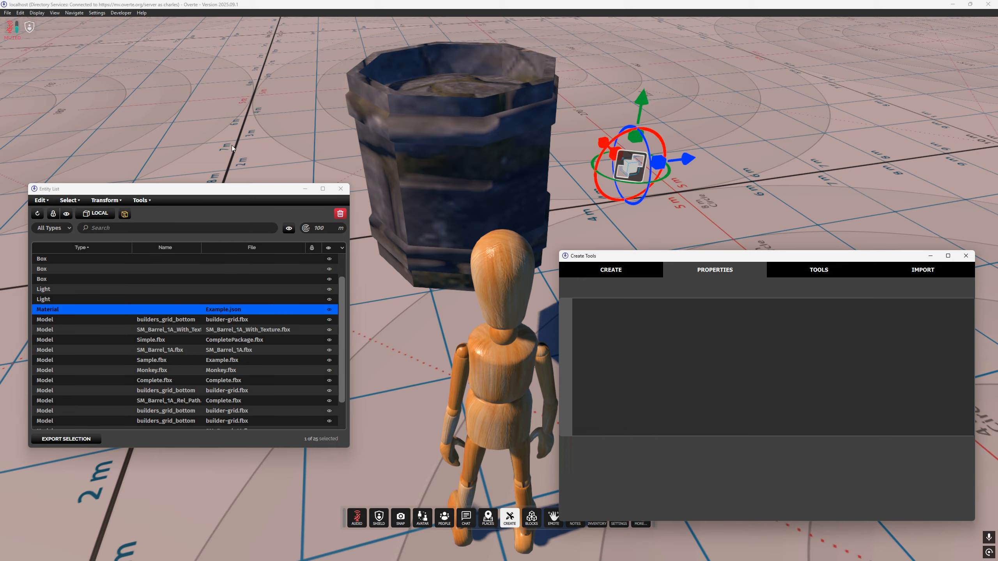
pyautogui.click(20, 13)
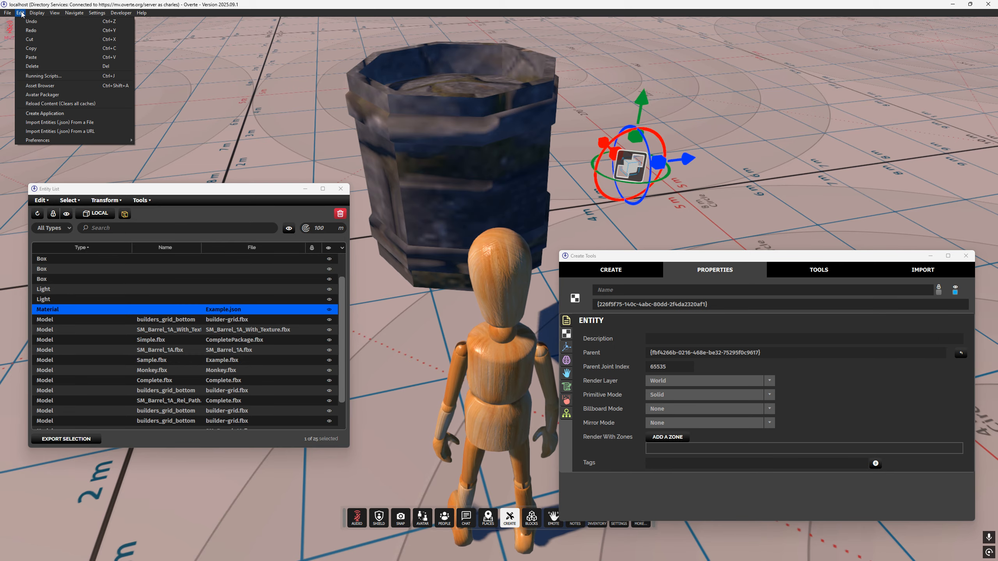
pyautogui.click(83, 103)
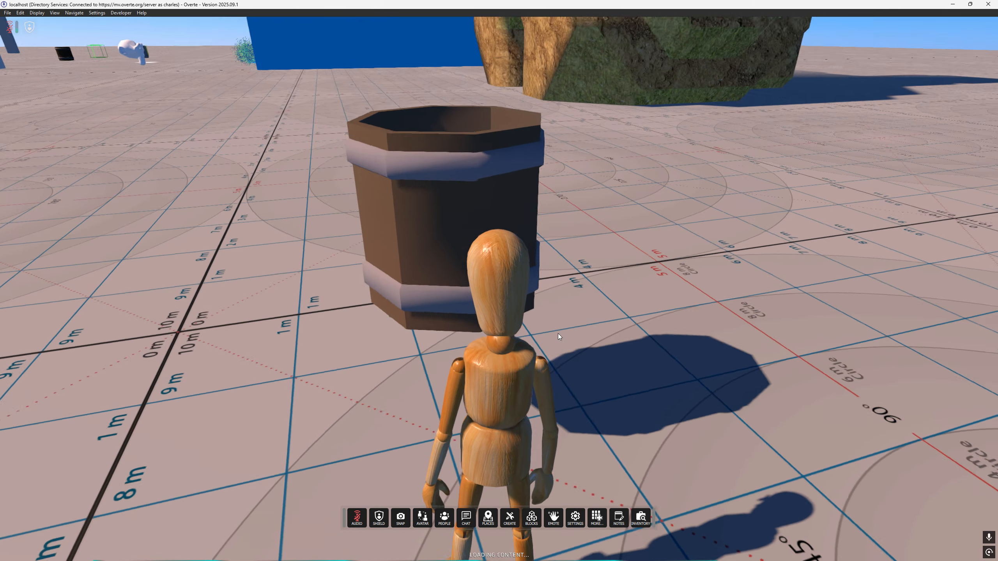
# - Open the create tools, view the barrel up close, and select the material entity beside it
pyautogui.press('s')
pyautogui.moveTo(558, 333); pyautogui.dragTo(577, 347, button='right')
pyautogui.press('w')
pyautogui.press('s')
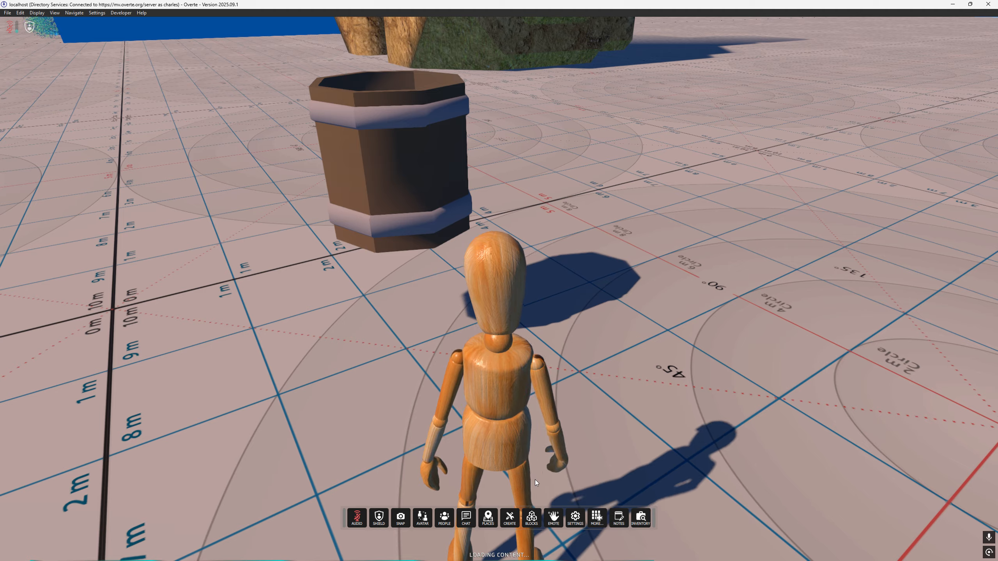
pyautogui.click(508, 518)
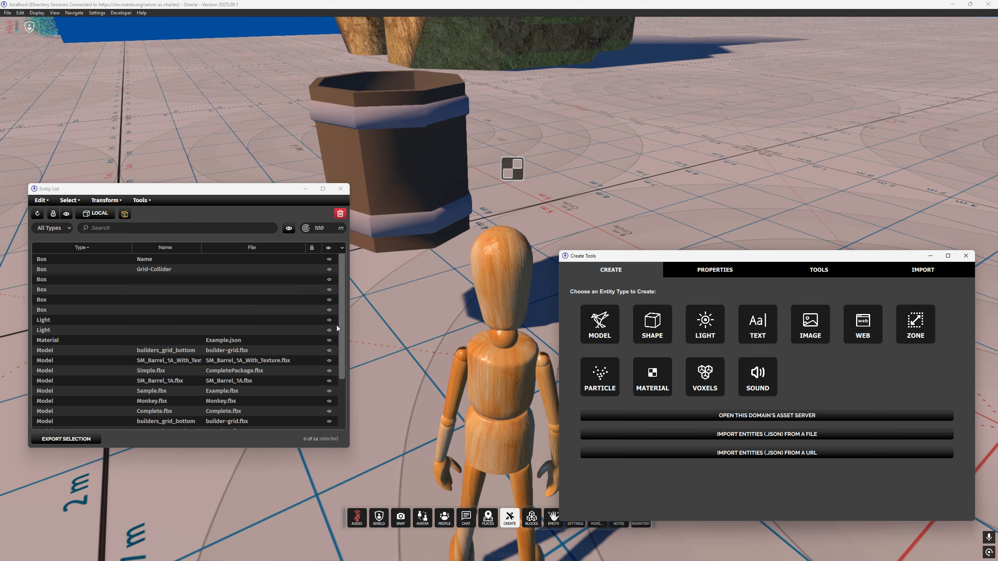
pyautogui.click(513, 170)
pyautogui.moveTo(612, 135); pyautogui.dragTo(603, 137, button='right')
pyautogui.press('w')
pyautogui.click(451, 171)
pyautogui.press('s')
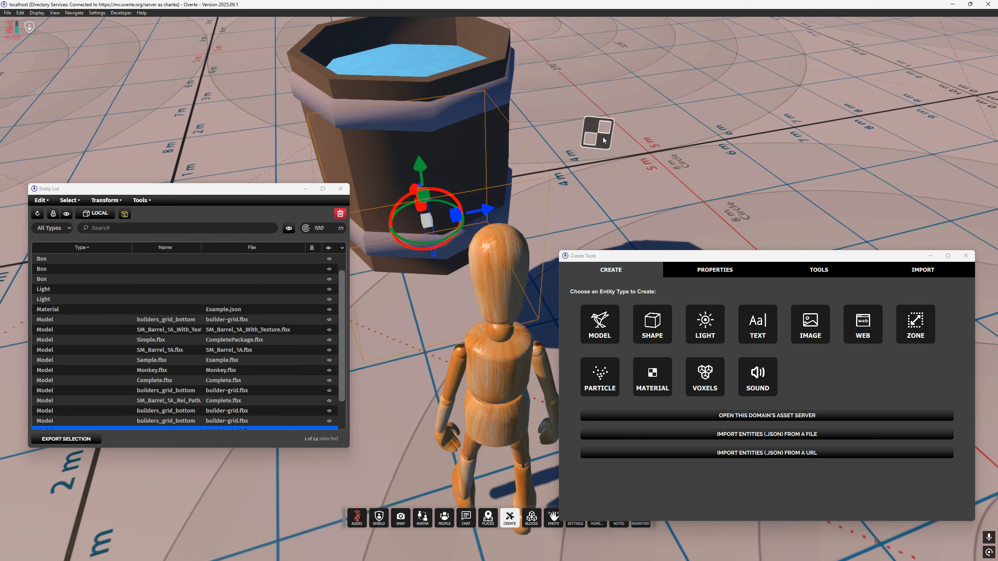
pyautogui.click(604, 140)
# - Set the albedo in Example.json to [0.5, 0.5, 0.5] in Visual Studio Code, and reload Overte's content with cleared caches
pyautogui.hotkey('alt', 'Tab')
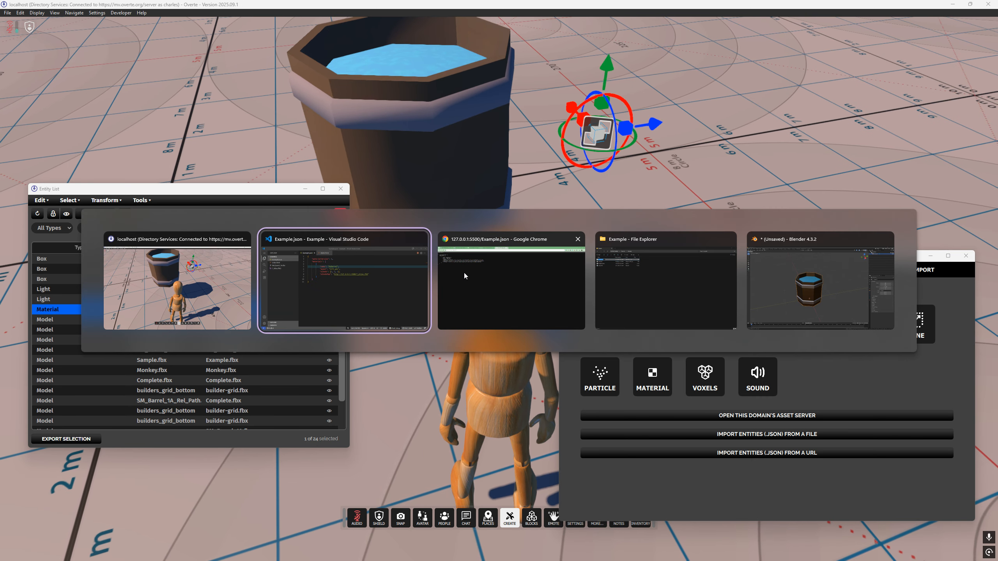
pyautogui.moveTo(511, 167); pyautogui.dragTo(578, 236)
pyautogui.click(537, 325)
pyautogui.press('BackSpace')
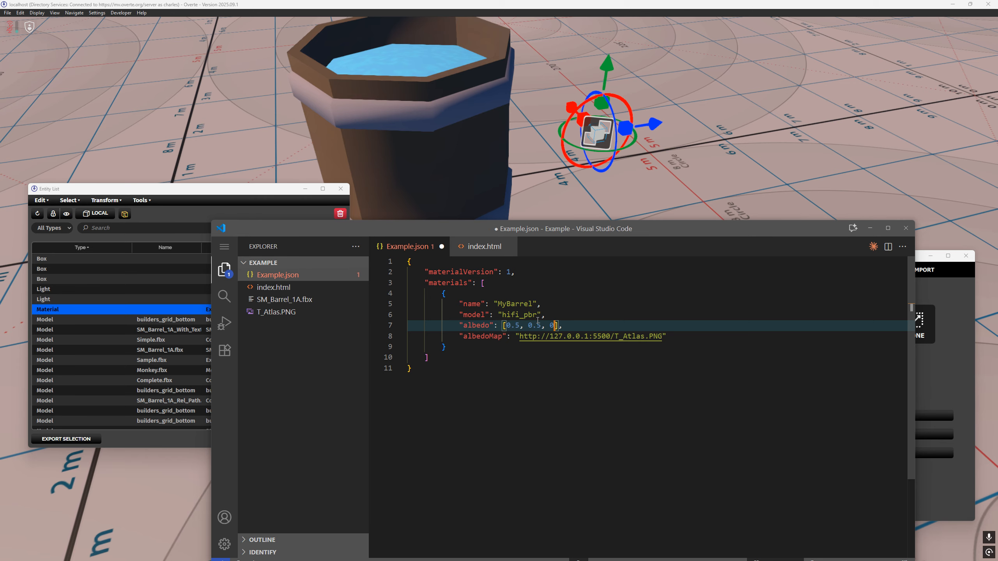
pyautogui.click(20, 13)
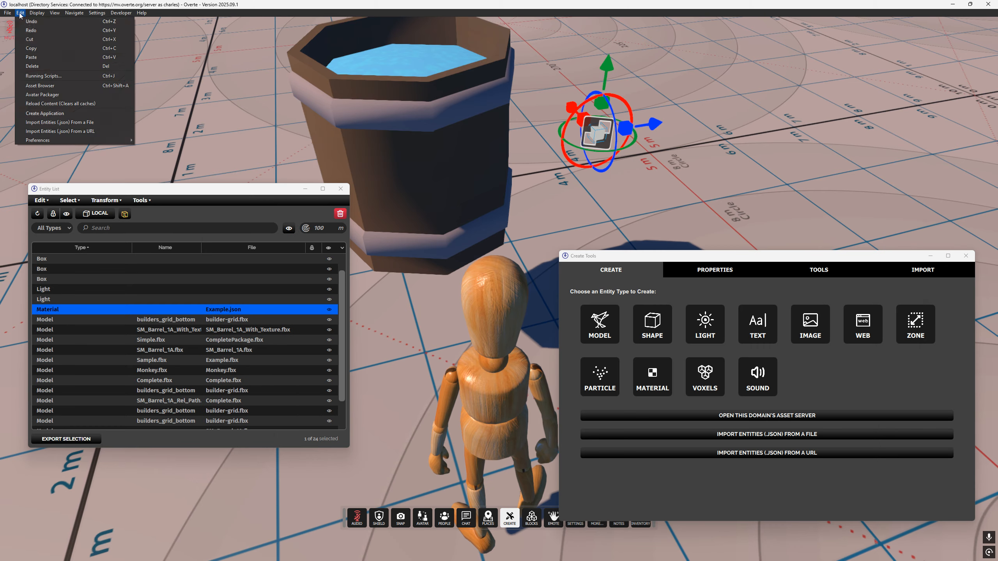
pyautogui.click(58, 104)
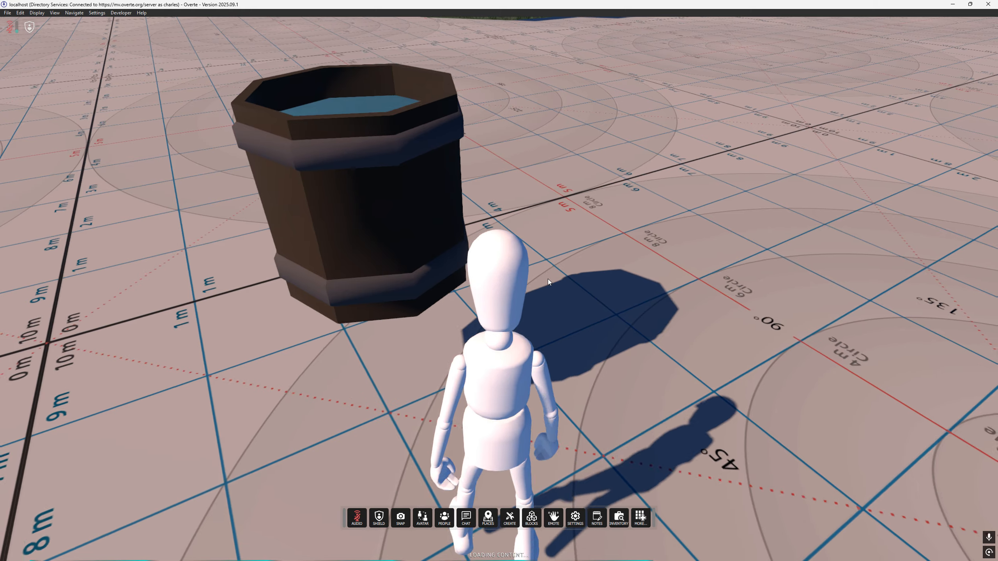
# - Switch to Visual Studio Code, select all of Example.json to review the material definition, and return to Overte
pyautogui.hotkey('alt', 'Tab')
pyautogui.moveTo(532, 229); pyautogui.dragTo(514, 184)
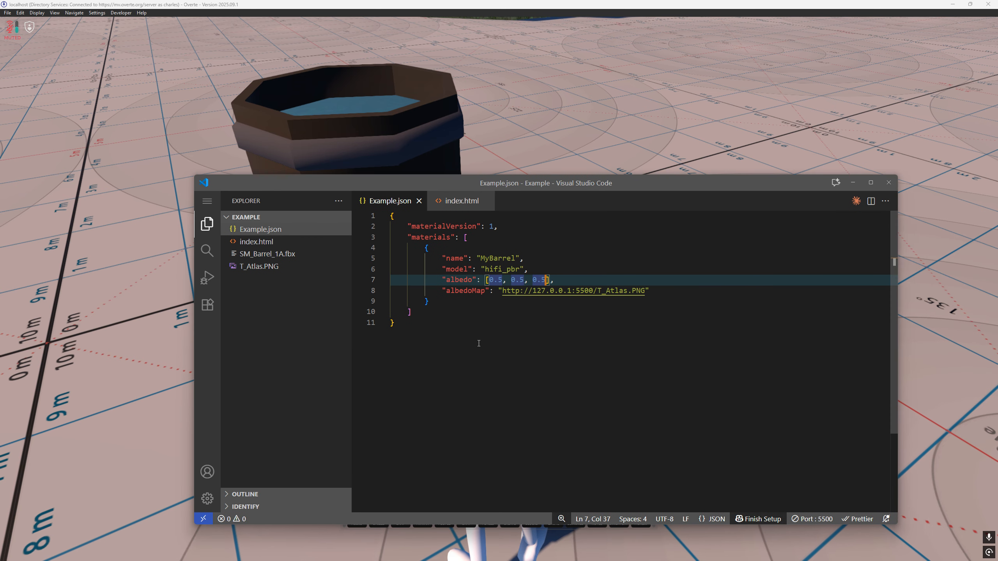
pyautogui.moveTo(494, 187); pyautogui.dragTo(507, 213)
pyautogui.hotkey('ctrl', 'a')
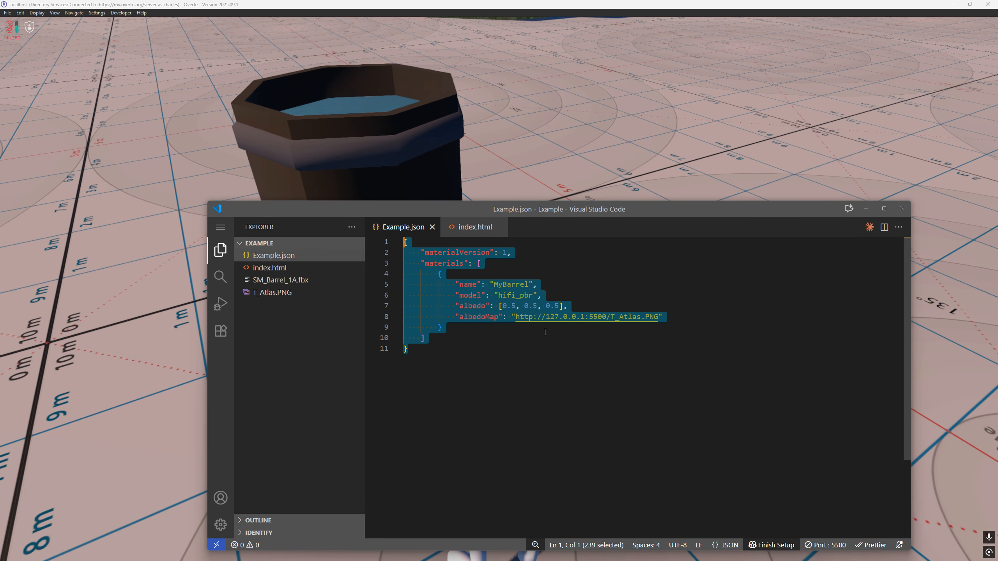
pyautogui.click(561, 360)
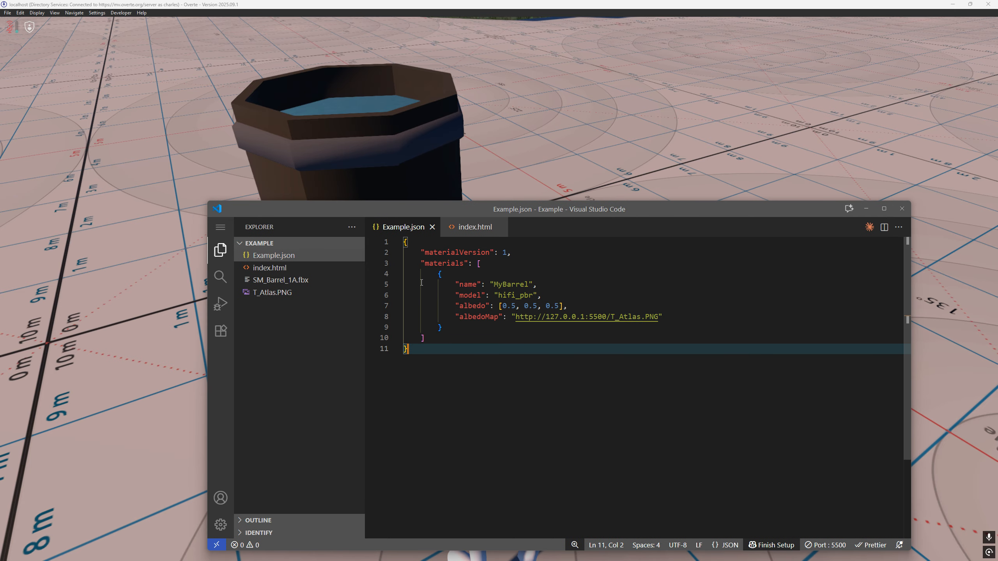
pyautogui.click(403, 4)
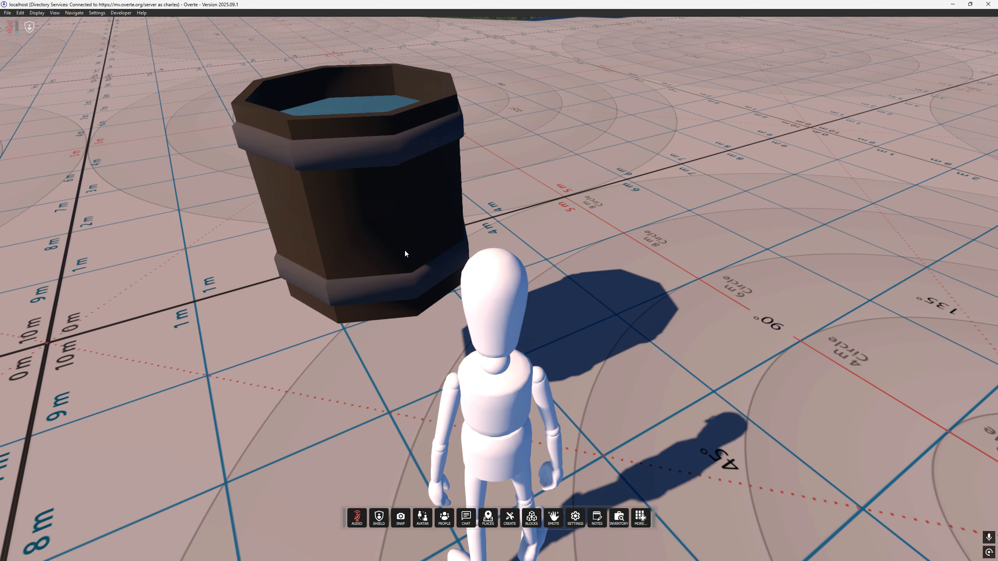
# - Create a second material entity with materialData as its Material URL
pyautogui.click(511, 518)
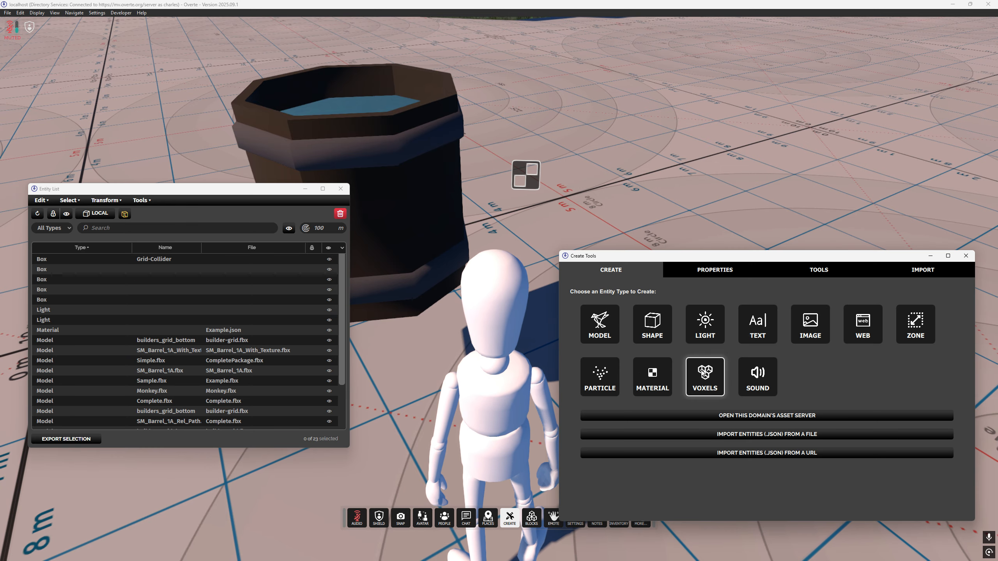
pyautogui.click(652, 374)
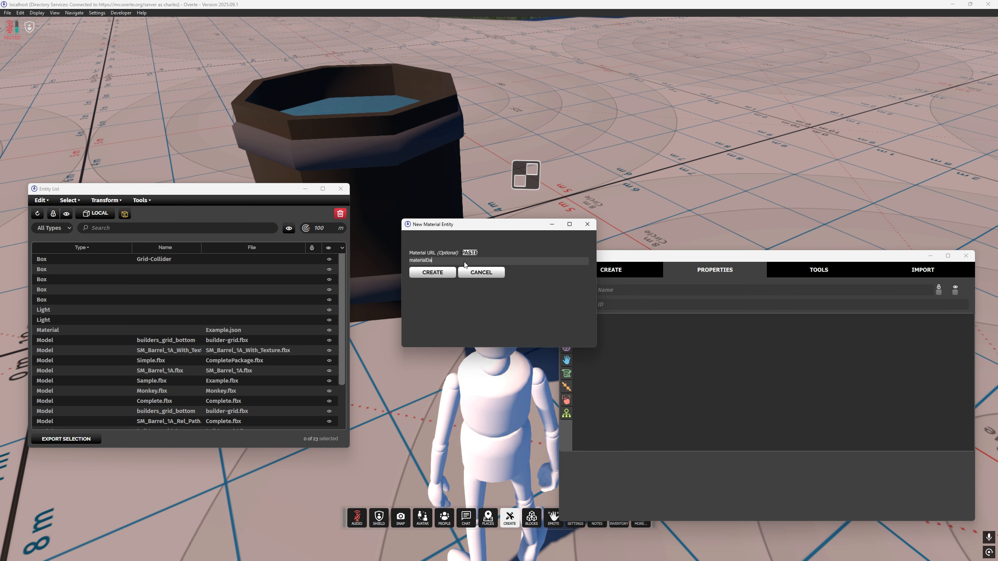
pyautogui.click(432, 272)
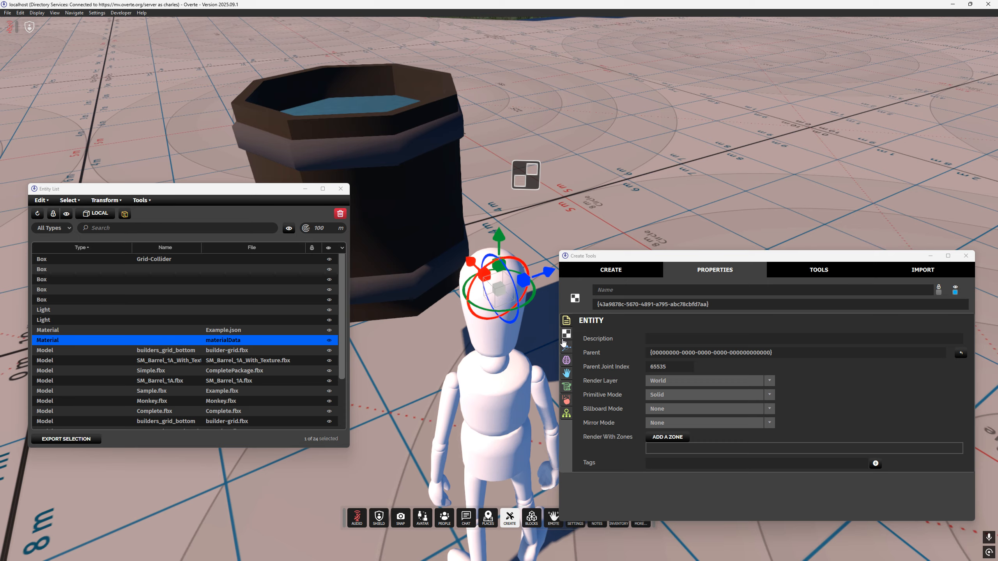
# - Show the new material entity's empty Material Data field, and select the contents of its Parent field
pyautogui.click(699, 411)
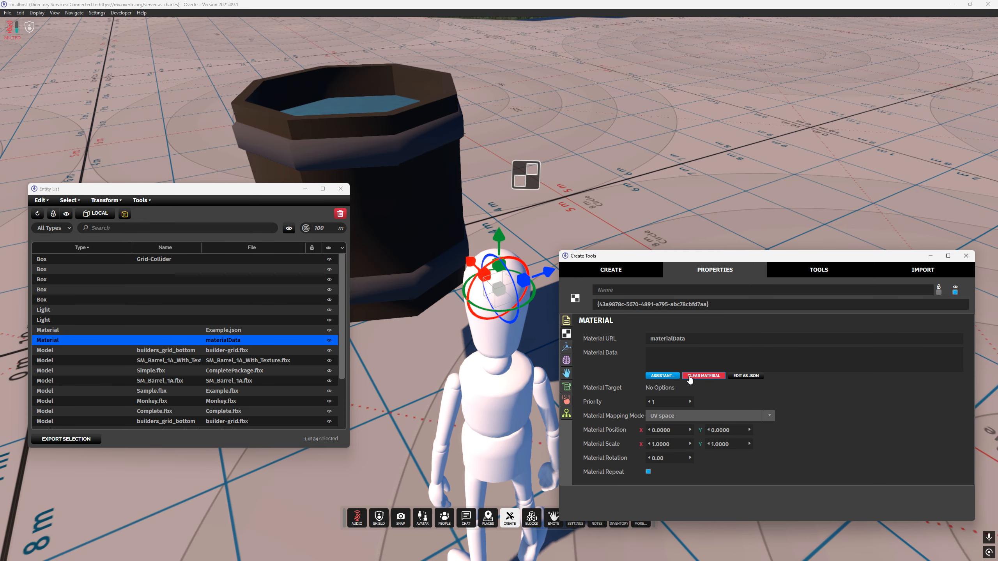
pyautogui.click(676, 362)
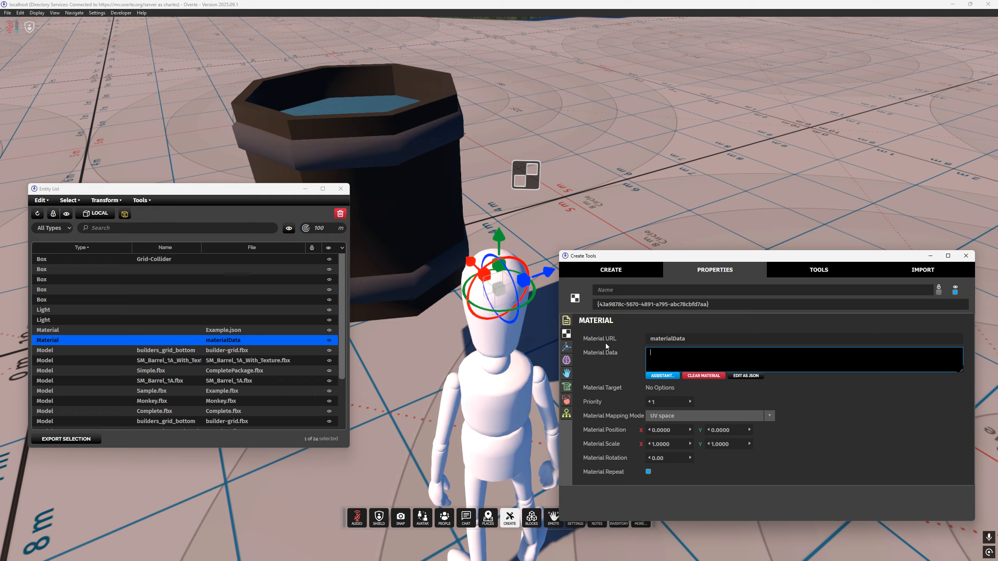
pyautogui.click(566, 321)
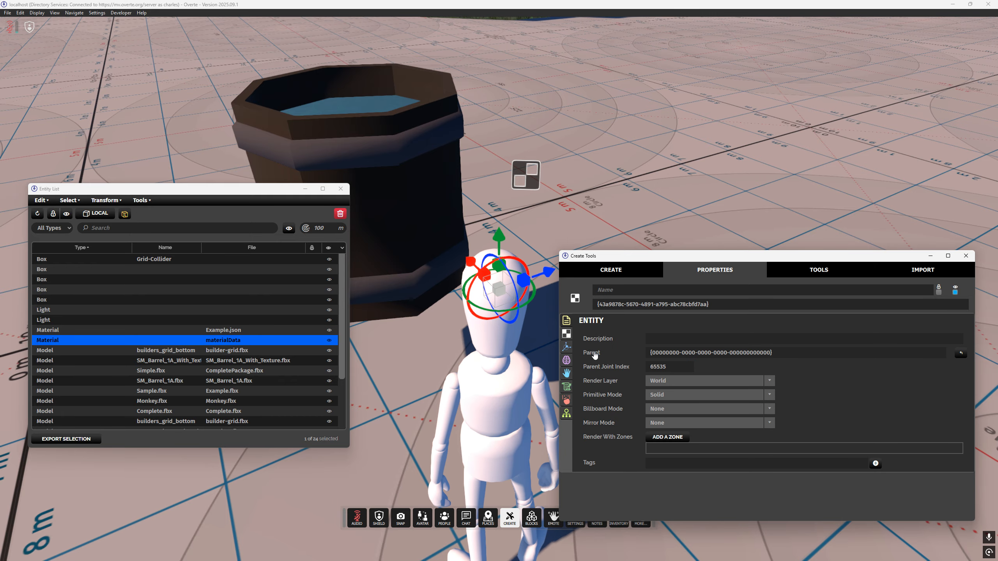
pyautogui.click(705, 356)
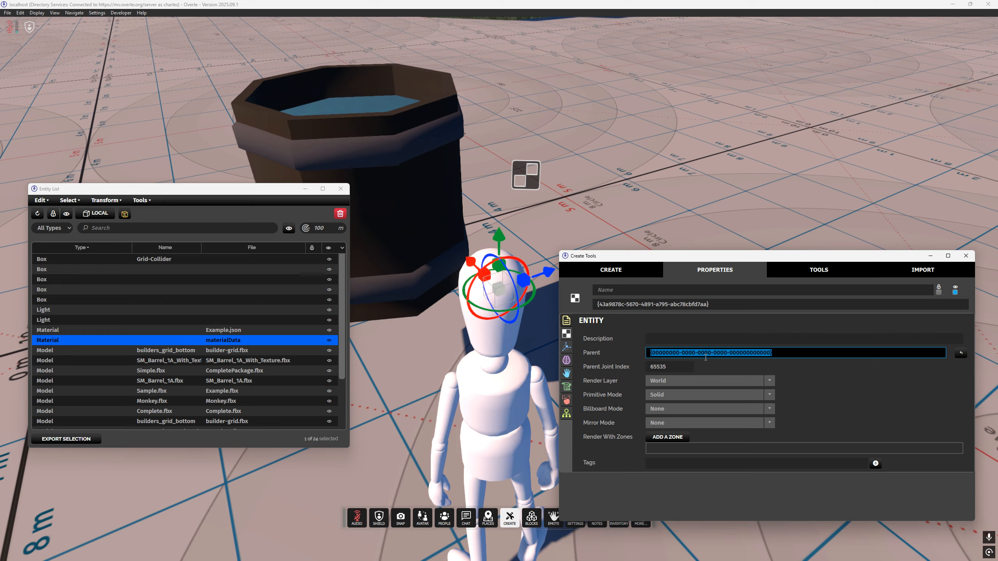